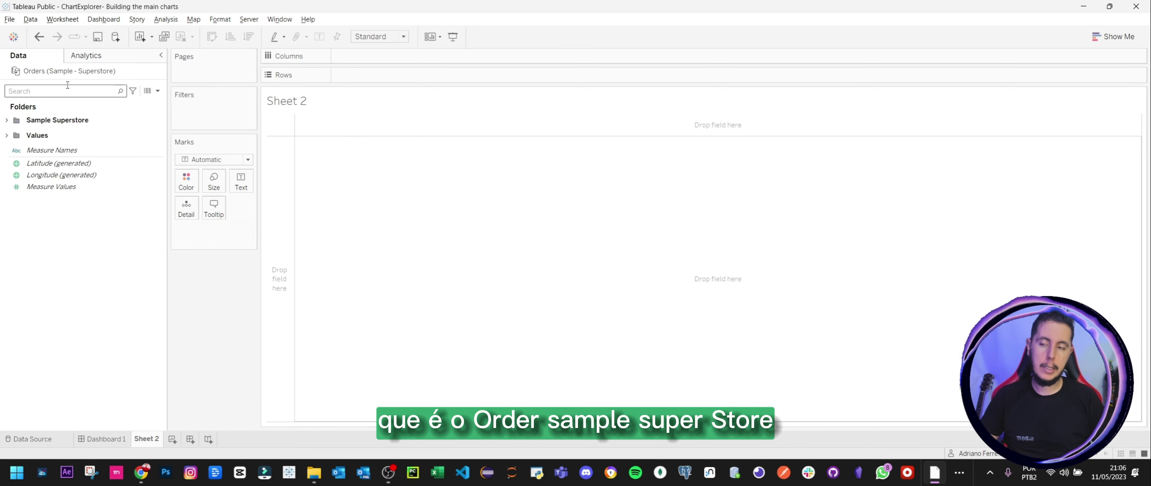
# View the available connections and saved data sources for a new data source, then dismiss the list
pyautogui.click(31, 21)
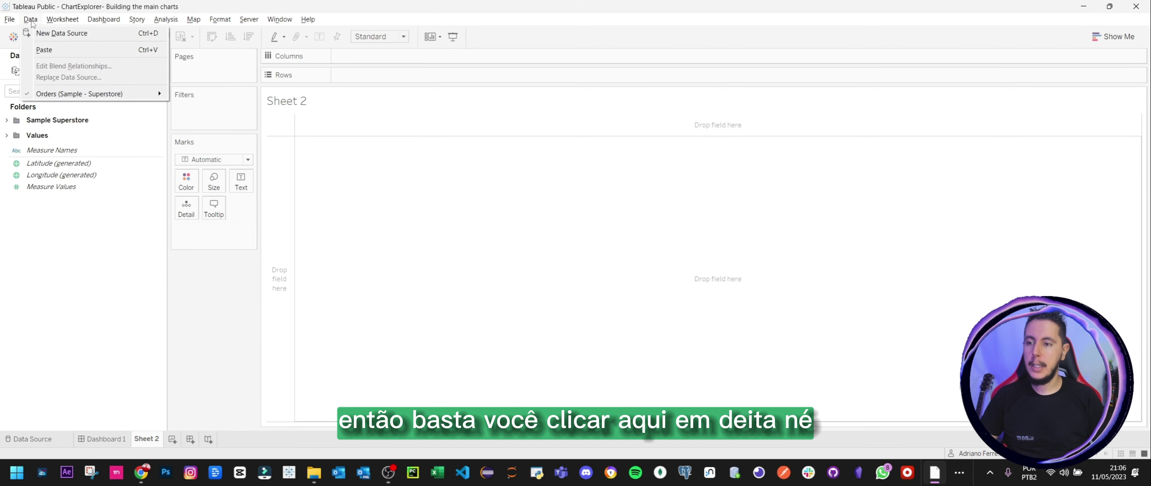
pyautogui.click(53, 33)
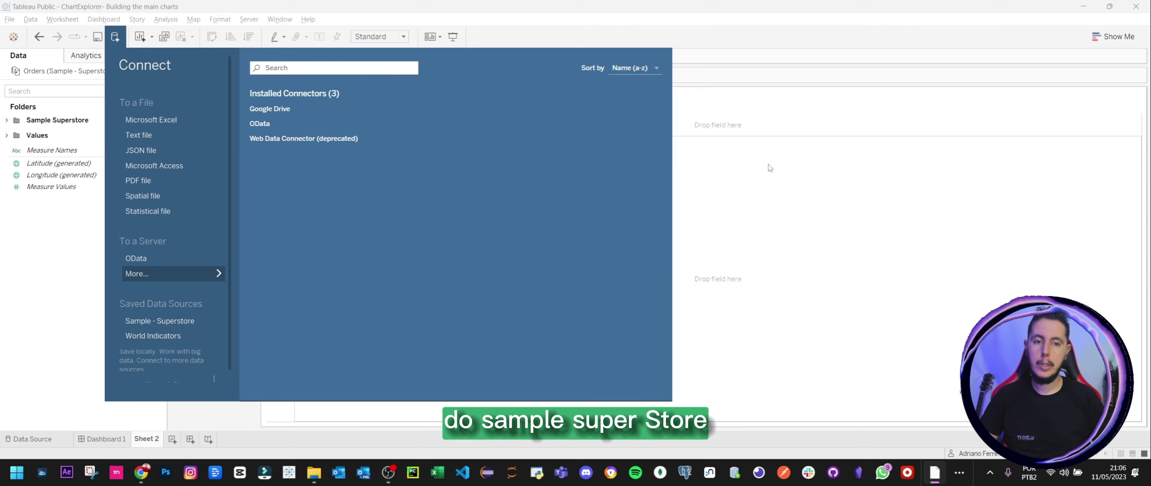
pyautogui.click(100, 180)
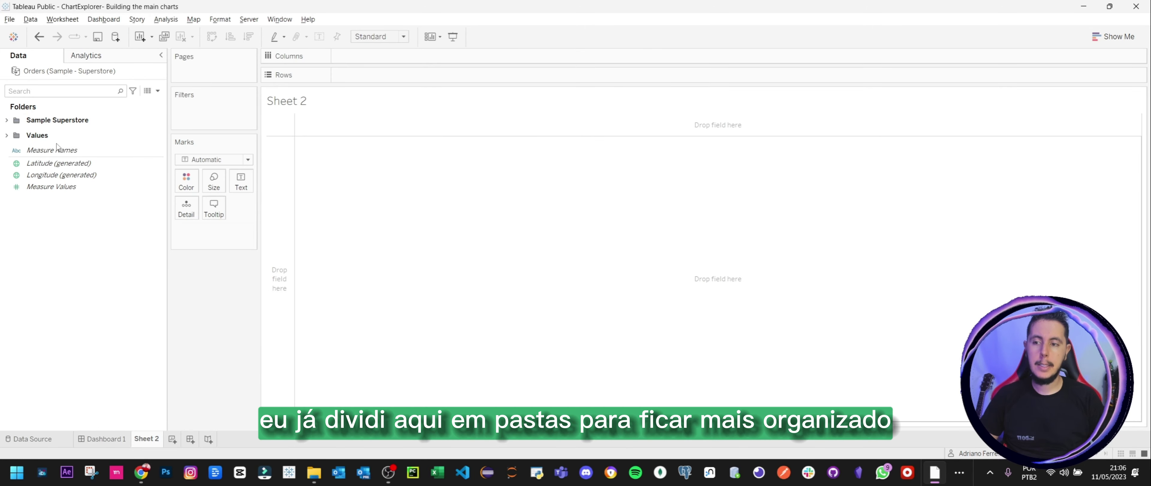
# Expand the Sample Superstore folder and check which values the Segment field offers for filtering, without applying a filter
pyautogui.doubleClick(49, 120)
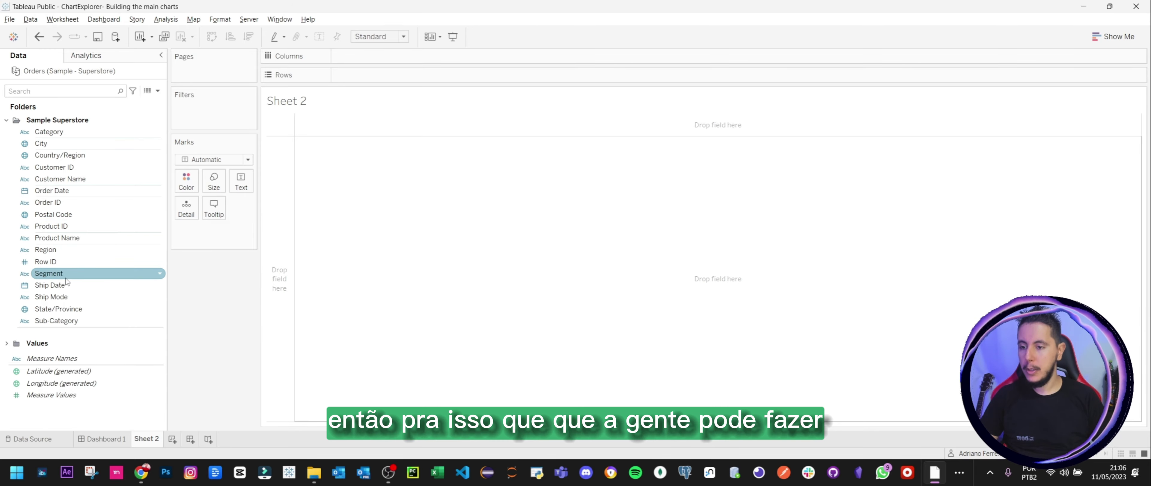
pyautogui.moveTo(66, 281); pyautogui.dragTo(233, 112)
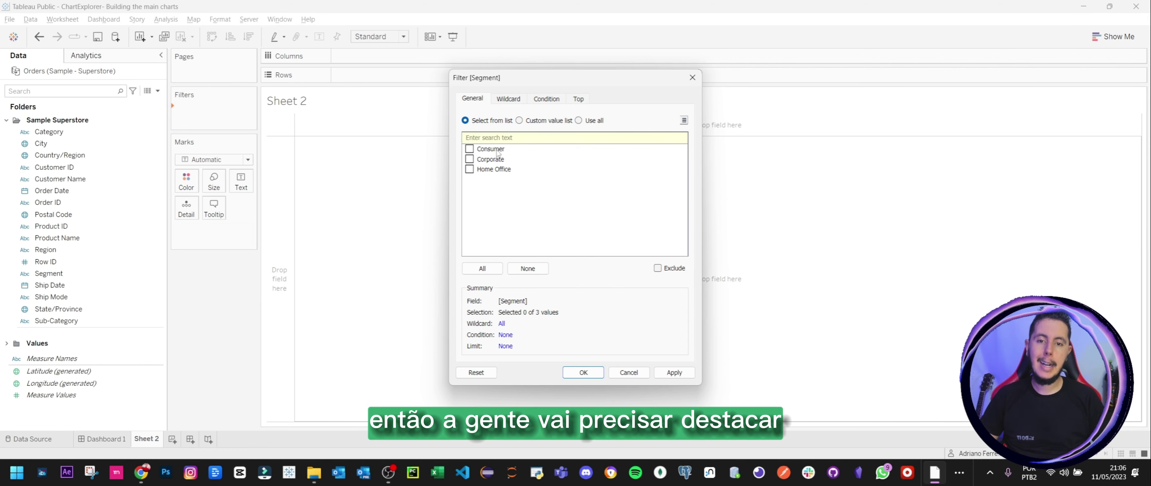
pyautogui.click(690, 78)
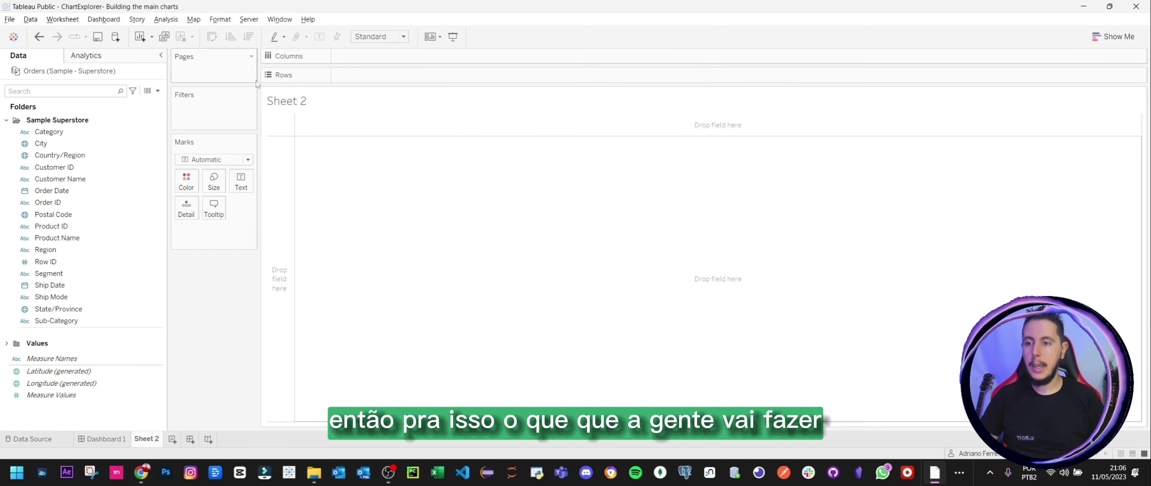
# Create a calculated field named Diagram Venn
pyautogui.click(159, 90)
pyautogui.click(130, 99)
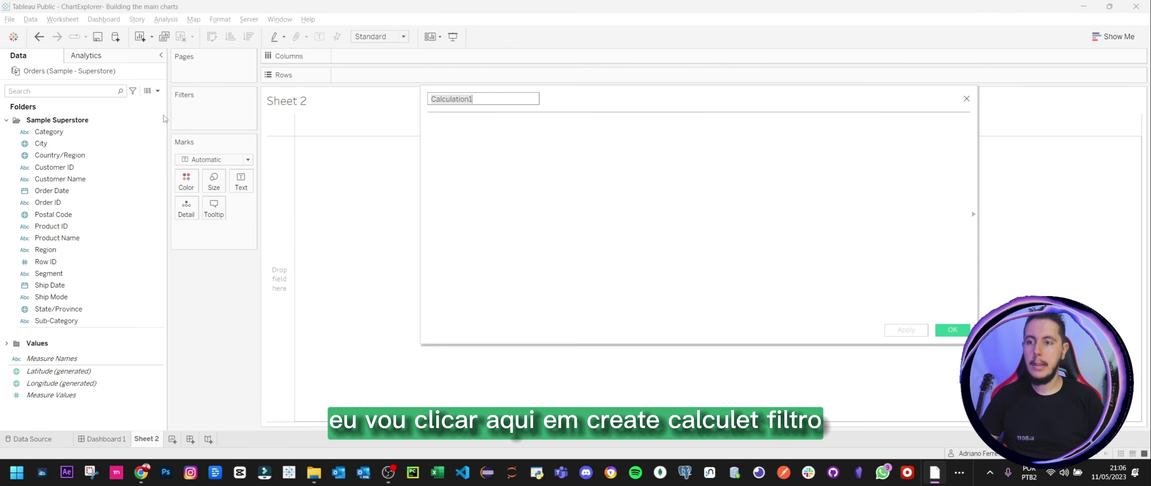
pyautogui.write('dIA')
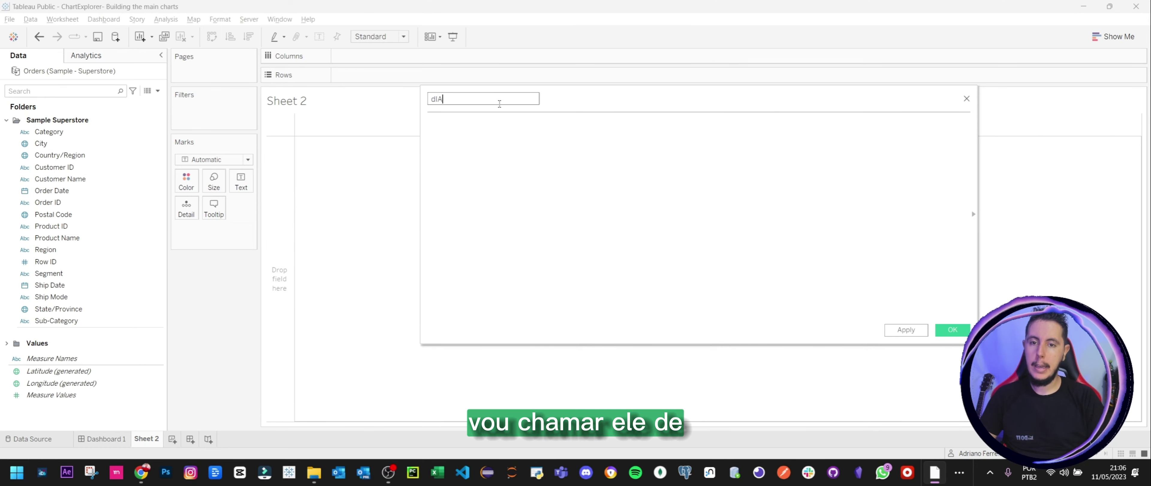
pyautogui.write('Diagram Venn')
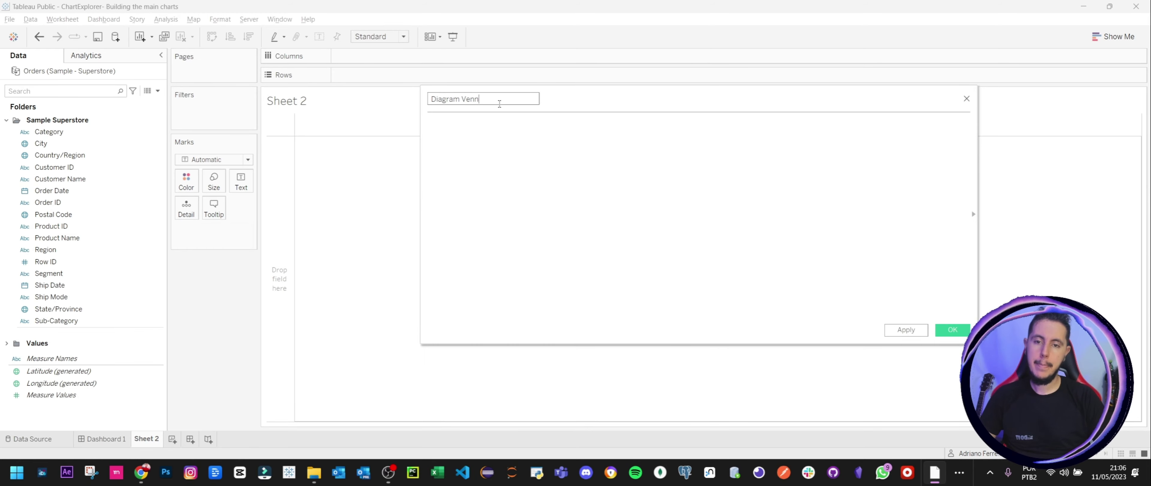
# Write the formula's first branch as IF [Segment] = "Corporate" THEN 1 and begin an ELSEIF line below it
pyautogui.click(502, 136)
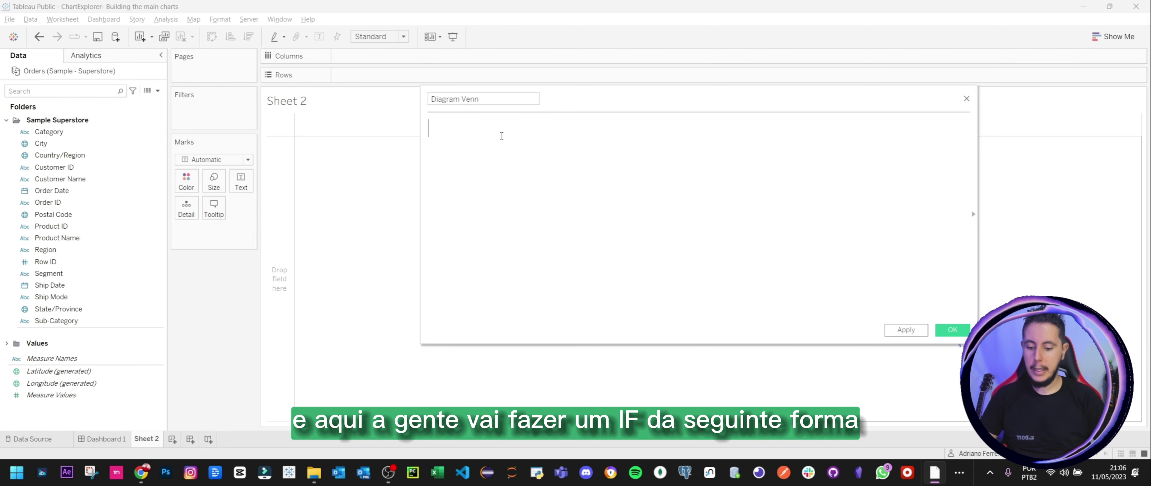
pyautogui.write('IF Seg')
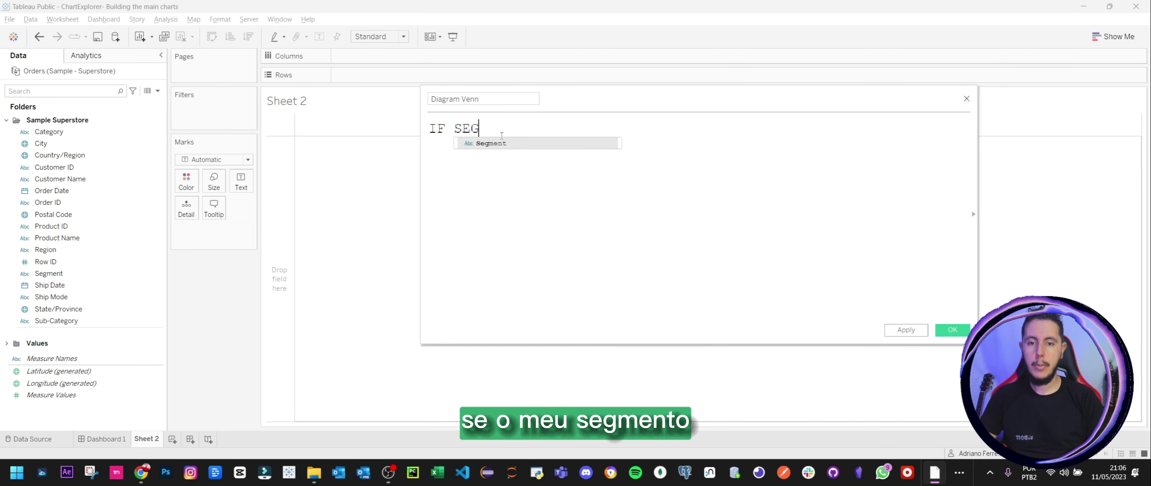
pyautogui.press('Return')
pyautogui.write('= ')
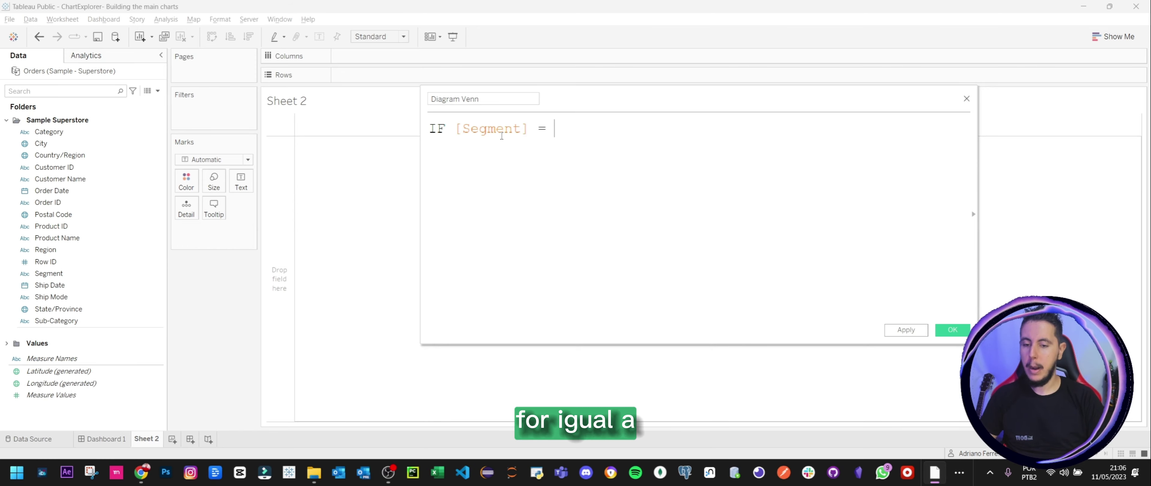
pyautogui.write('"co')
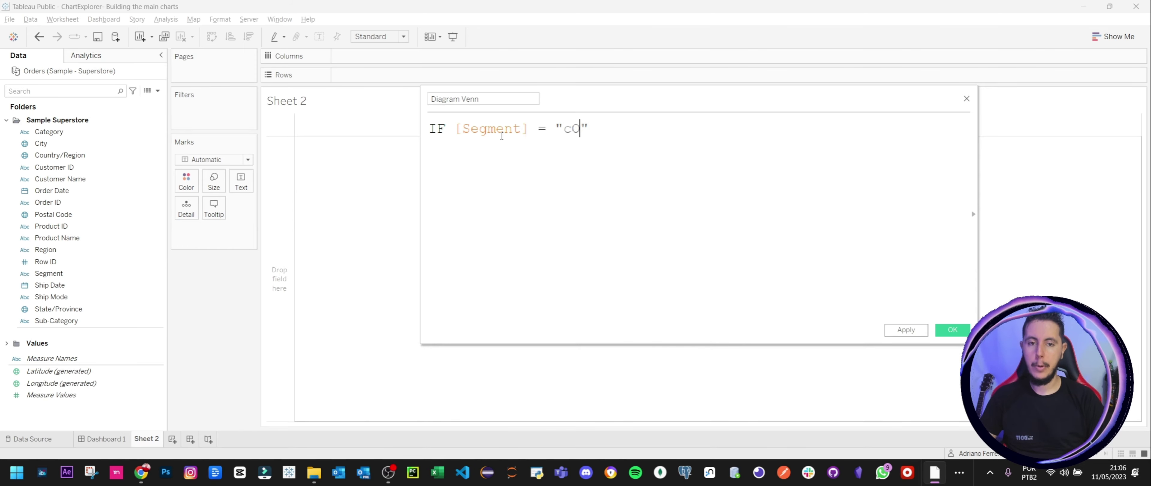
pyautogui.press('BackSpace')
pyautogui.press('BackSpace')
pyautogui.write('Corporate"')
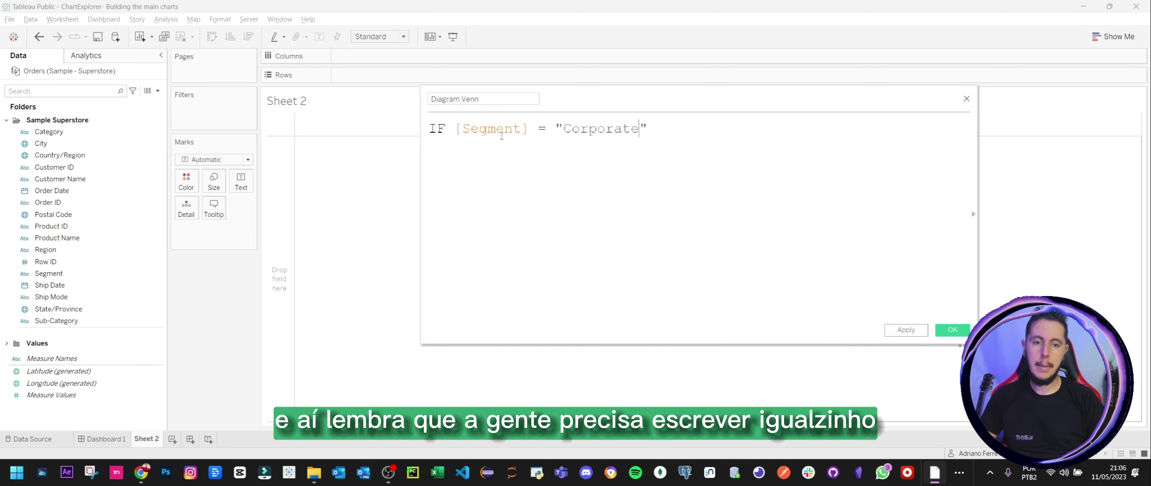
pyautogui.write(' THEN ')
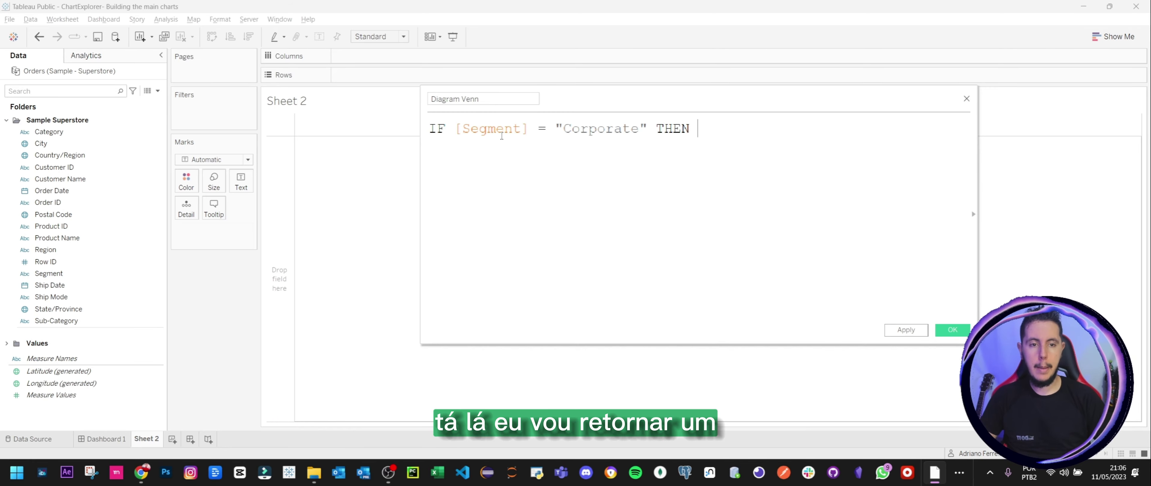
pyautogui.write('1 ELSEIF')
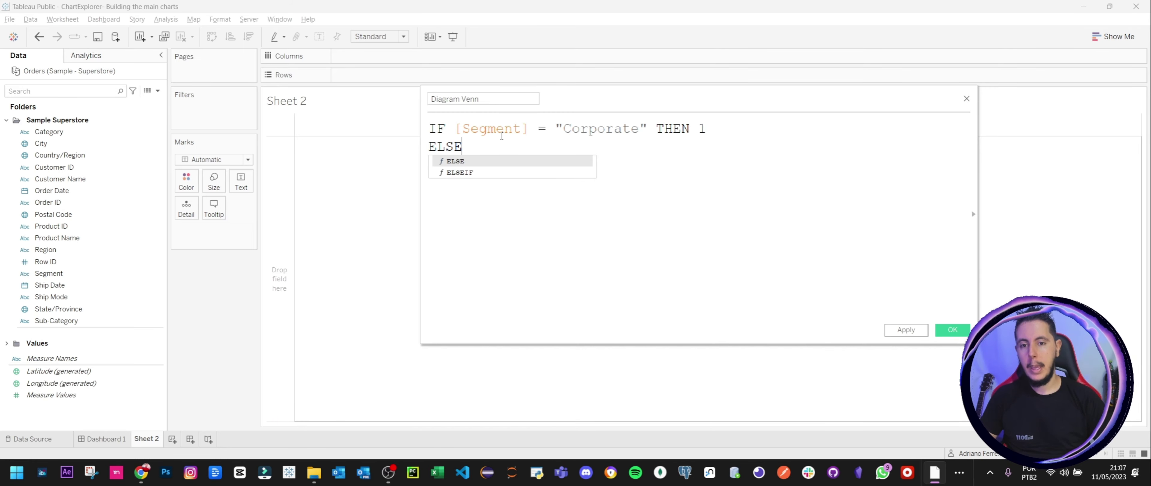
# Complete the second branch as ELSEIF [Segment] = "Consumer" THEN 2 by copying and adapting the first condition
pyautogui.moveTo(455, 130); pyautogui.dragTo(770, 105)
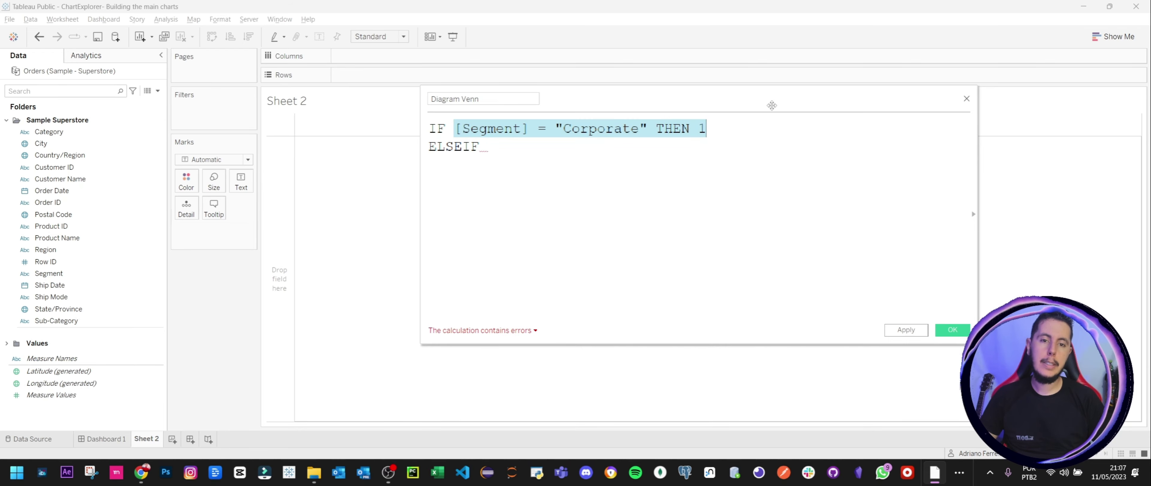
pyautogui.hotkey('ctrl', 'c')
pyautogui.click(540, 149)
pyautogui.hotkey('ctrl', 'v')
pyautogui.doubleClick(631, 149)
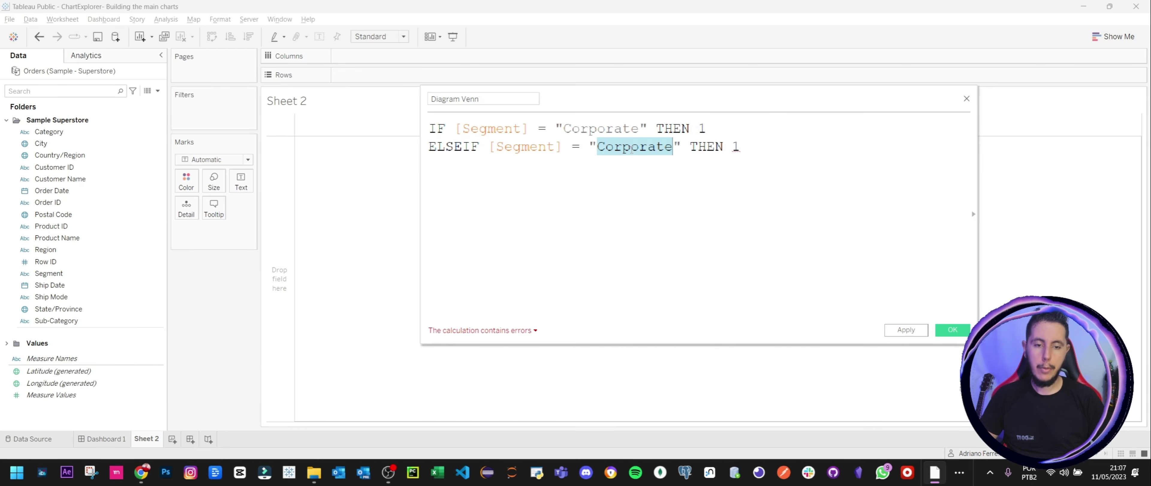
pyautogui.write('Consumer')
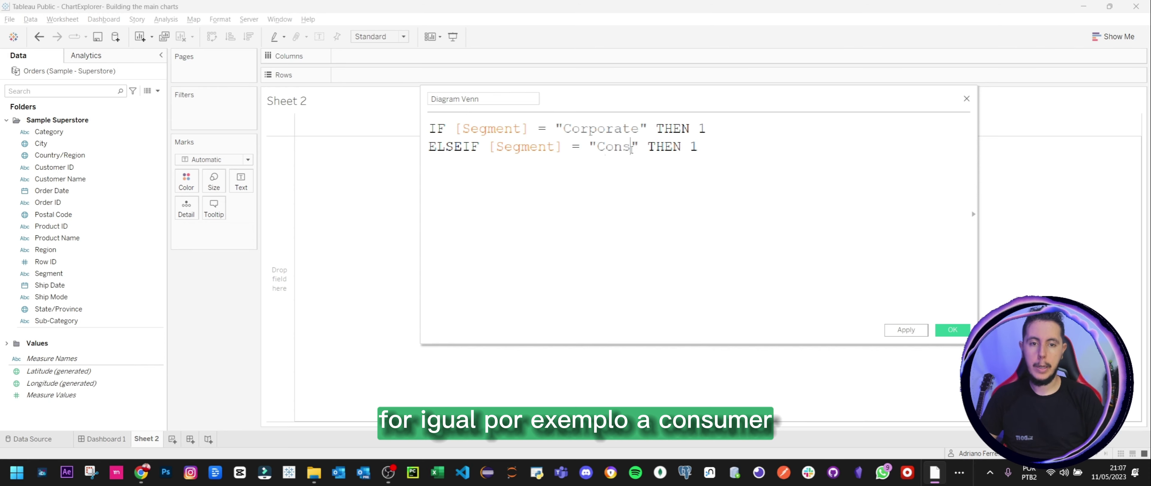
pyautogui.press('End')
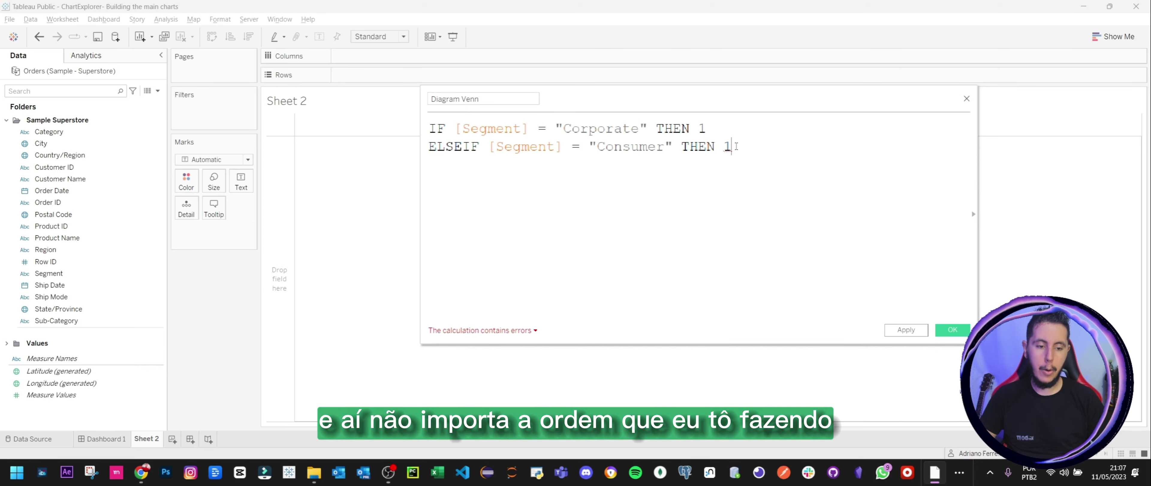
pyautogui.press('BackSpace')
pyautogui.write('32')
pyautogui.press('BackSpace')
pyautogui.press('BackSpace')
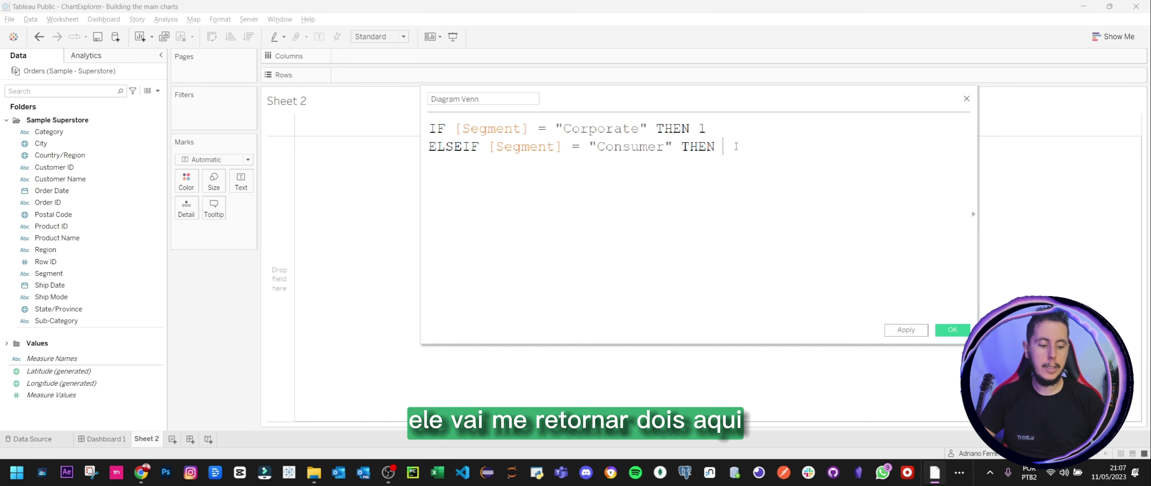
pyautogui.write('2')
pyautogui.press('Return')
pyautogui.press('Escape')
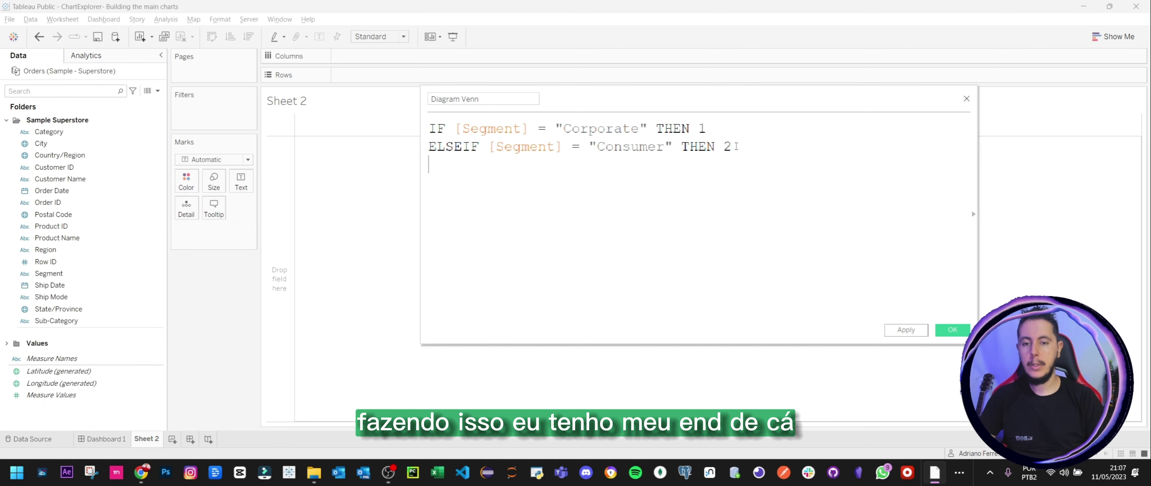
# Close the formula with END, review both segment conditions, and save the calculated field
pyautogui.write('END')
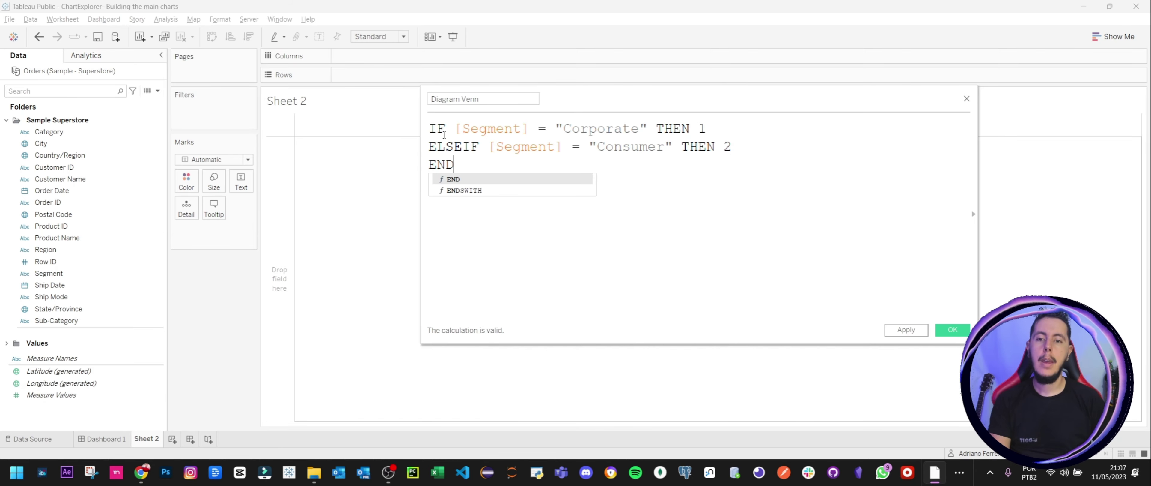
pyautogui.moveTo(463, 129); pyautogui.dragTo(644, 127)
pyautogui.doubleClick(673, 128)
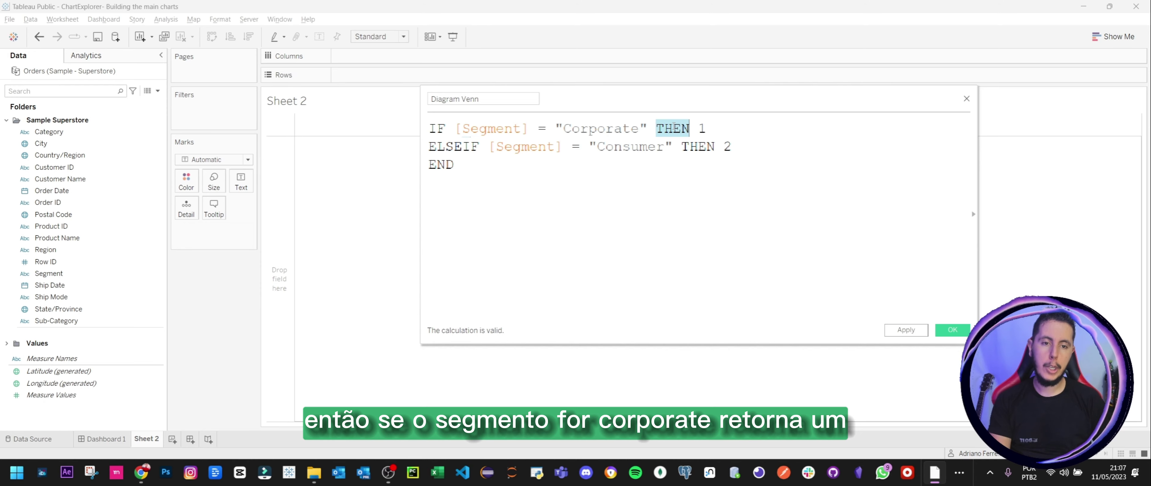
pyautogui.moveTo(497, 146); pyautogui.dragTo(604, 148)
pyautogui.doubleClick(630, 146)
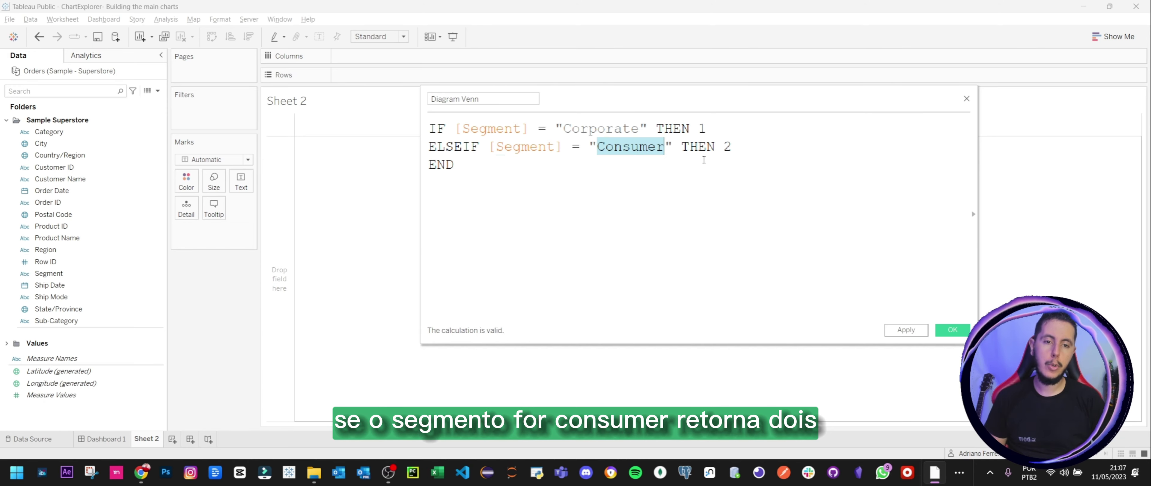
pyautogui.click(954, 331)
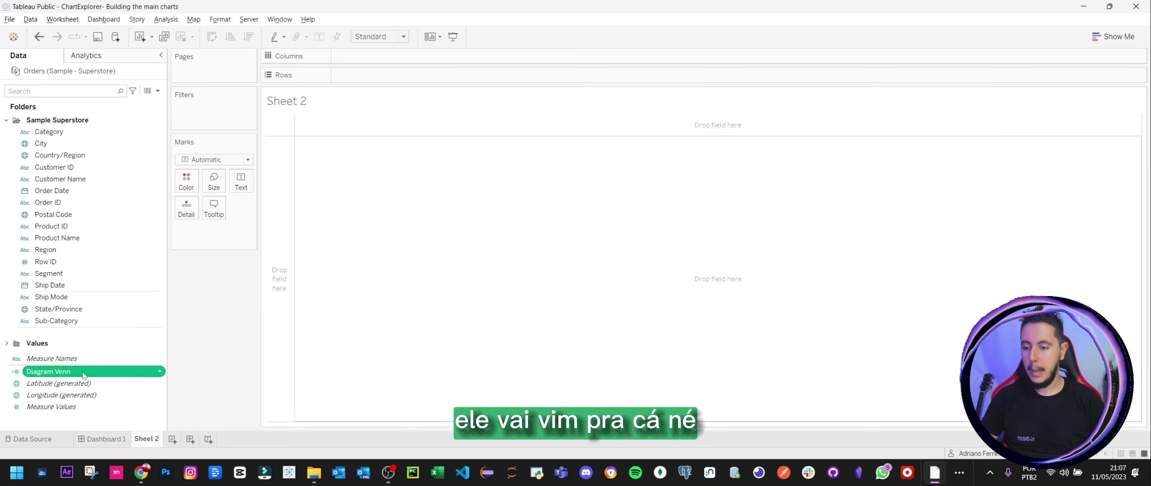
# Move Diagram Venn into the Sample Superstore folder and convert it to a continuous dimension
pyautogui.moveTo(66, 374); pyautogui.dragTo(79, 314)
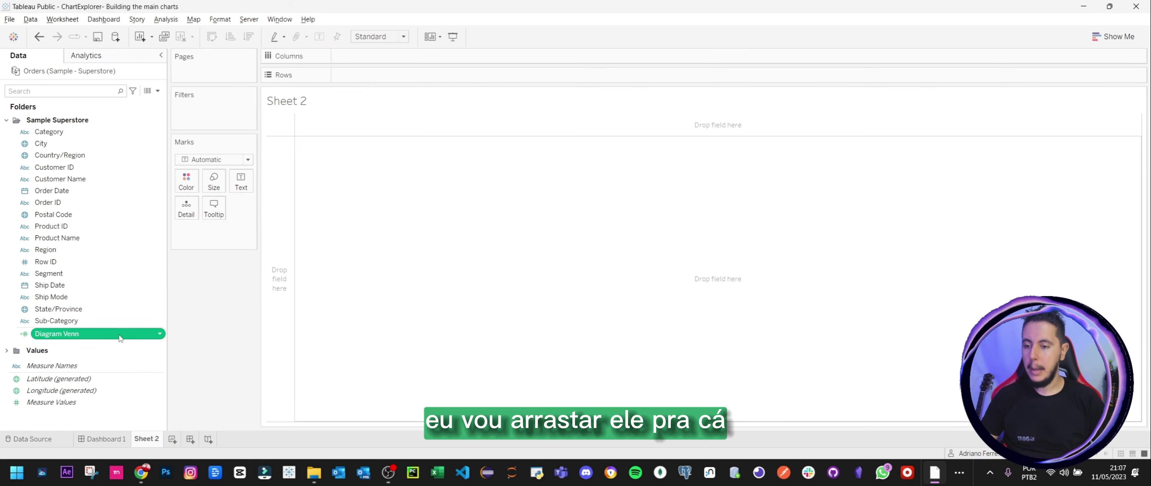
pyautogui.rightClick(73, 334)
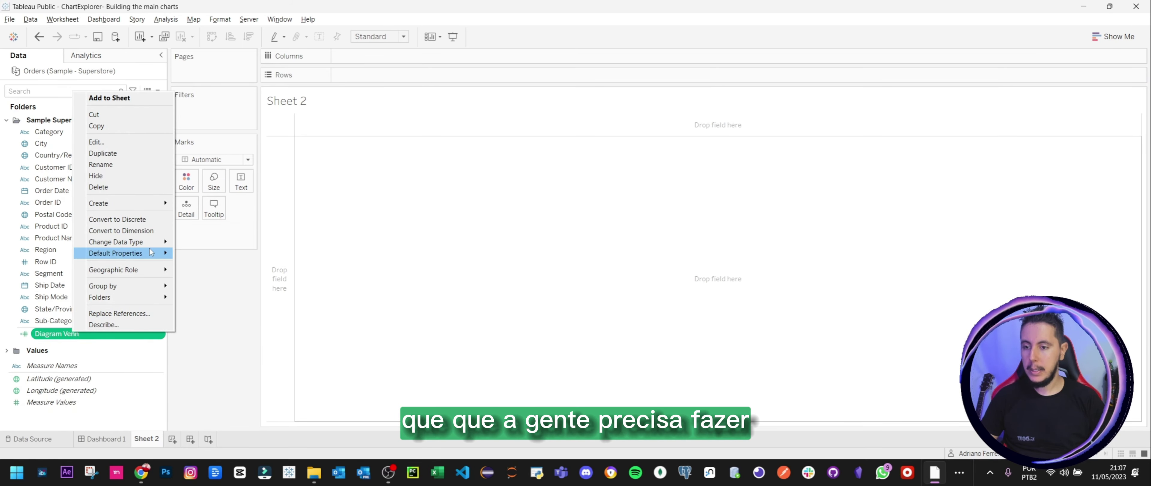
pyautogui.click(151, 234)
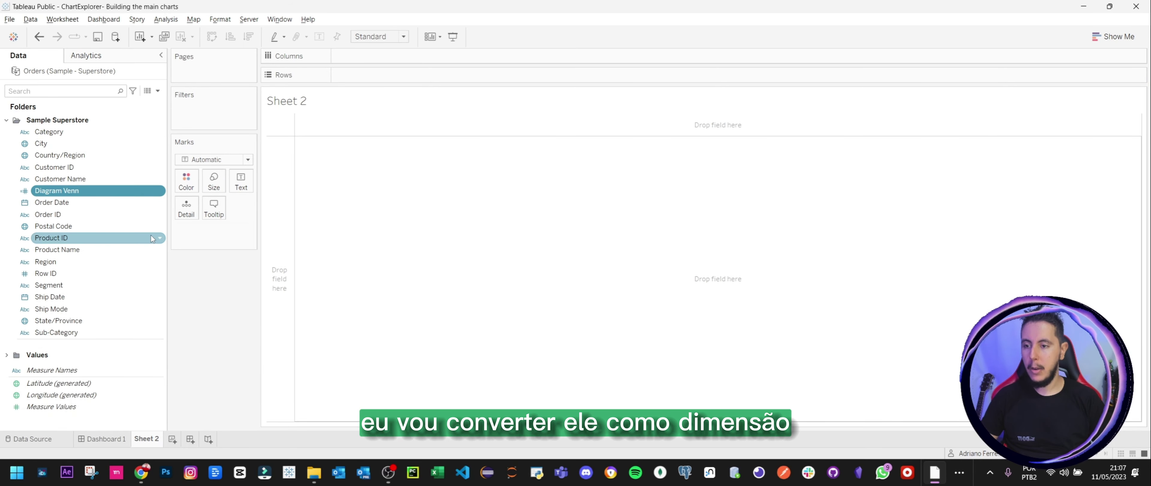
pyautogui.rightClick(69, 194)
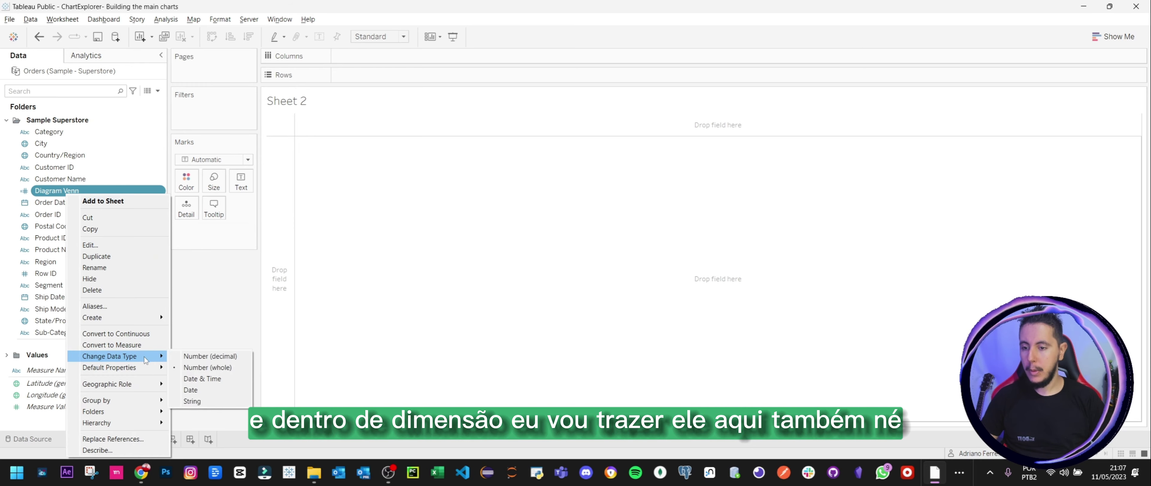
pyautogui.click(143, 334)
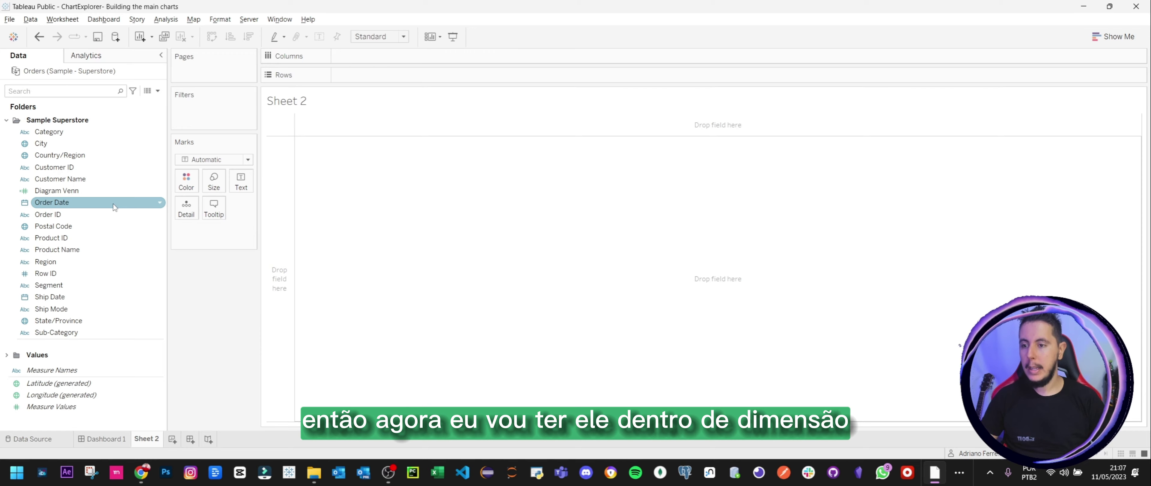
# Place the Diagram Venn field on Columns
pyautogui.click(70, 195)
pyautogui.moveTo(70, 196); pyautogui.dragTo(378, 59)
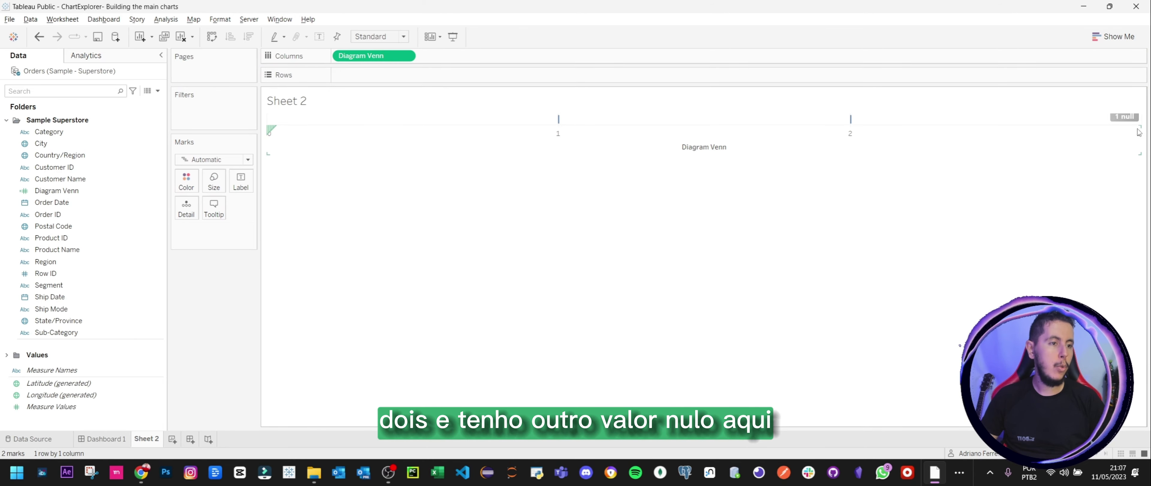
# Inspect the null indicator on the Diagram Venn axis and compare it with the Segment filter values, without applying the filter
pyautogui.moveTo(1134, 123)
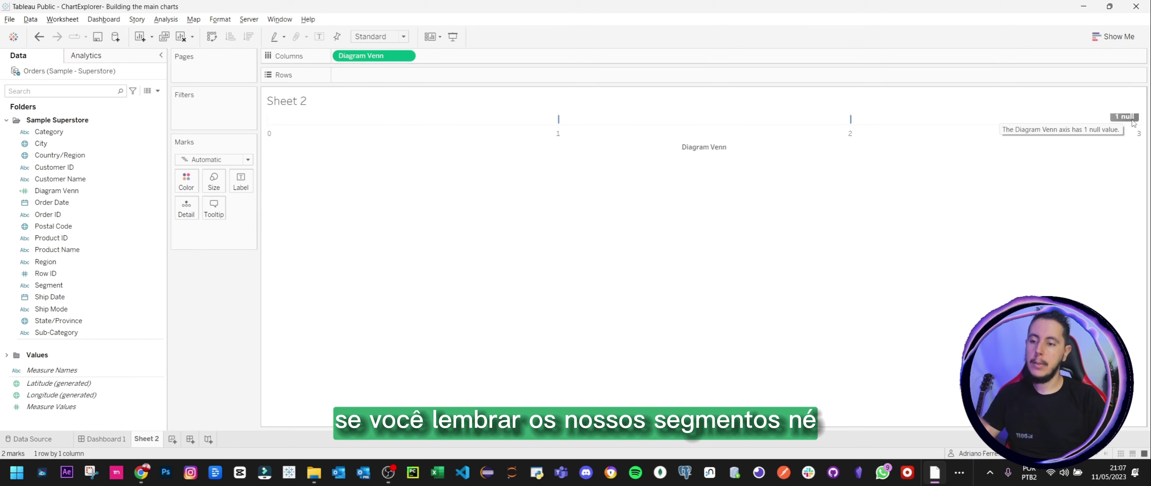
pyautogui.moveTo(85, 287); pyautogui.dragTo(249, 125)
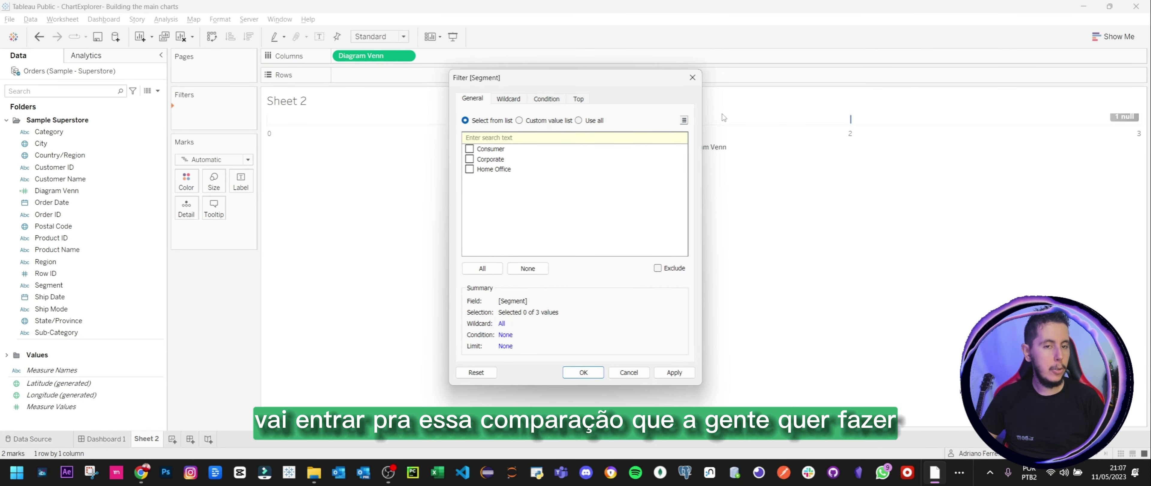
pyautogui.click(693, 78)
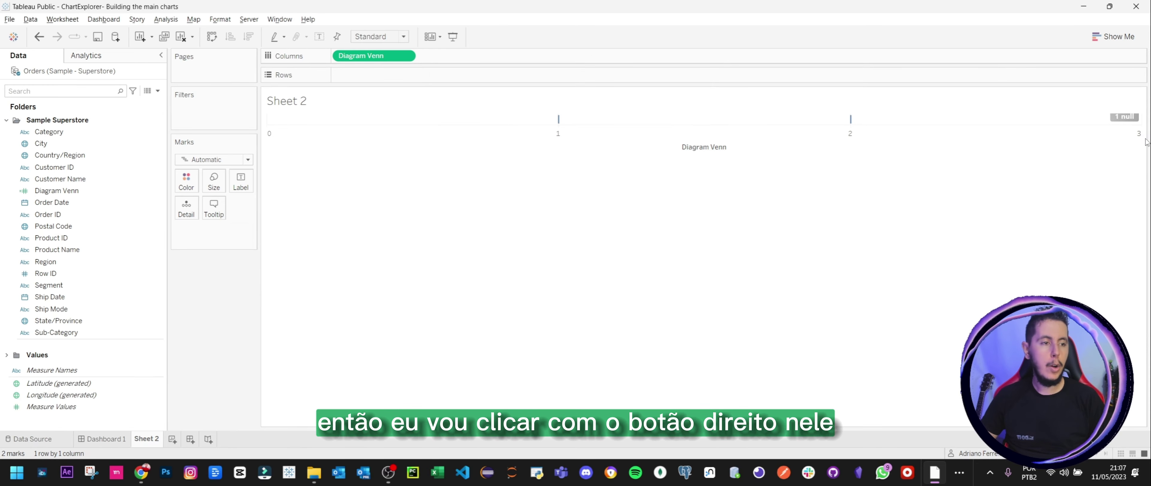
# Hide the null indicator on the Diagram Venn axis and color the marks by Segment
pyautogui.rightClick(1127, 117)
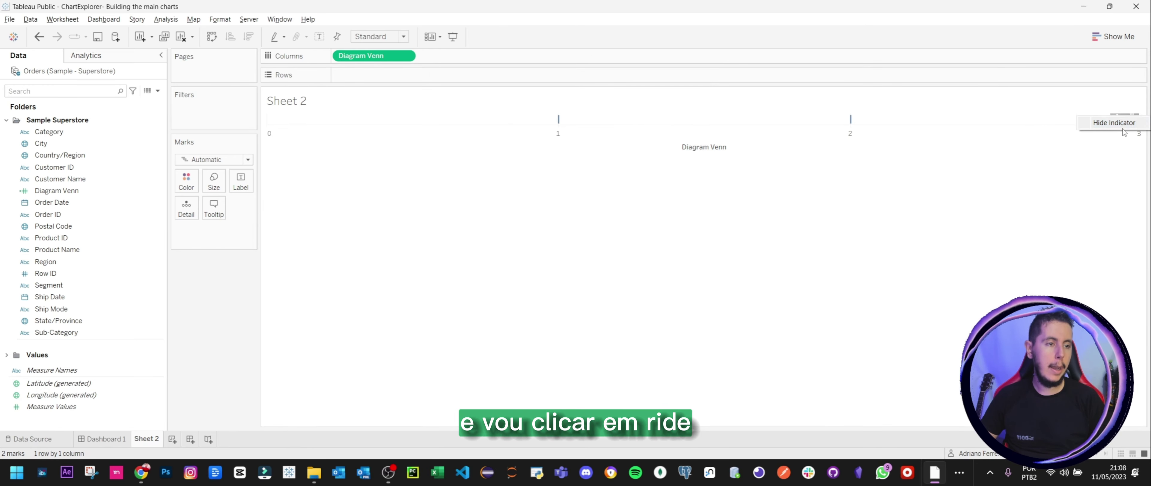
pyautogui.click(1114, 122)
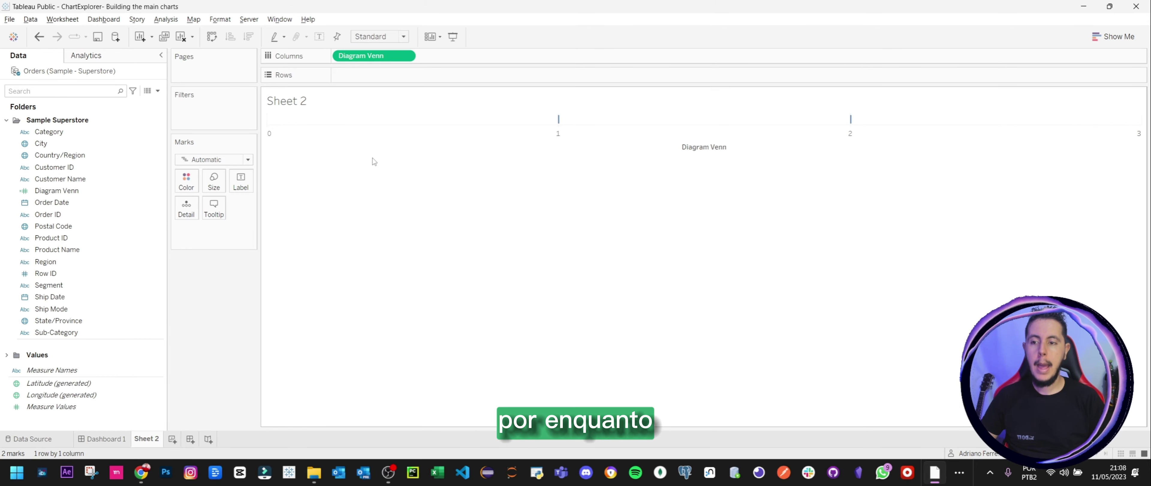
pyautogui.click(85, 263)
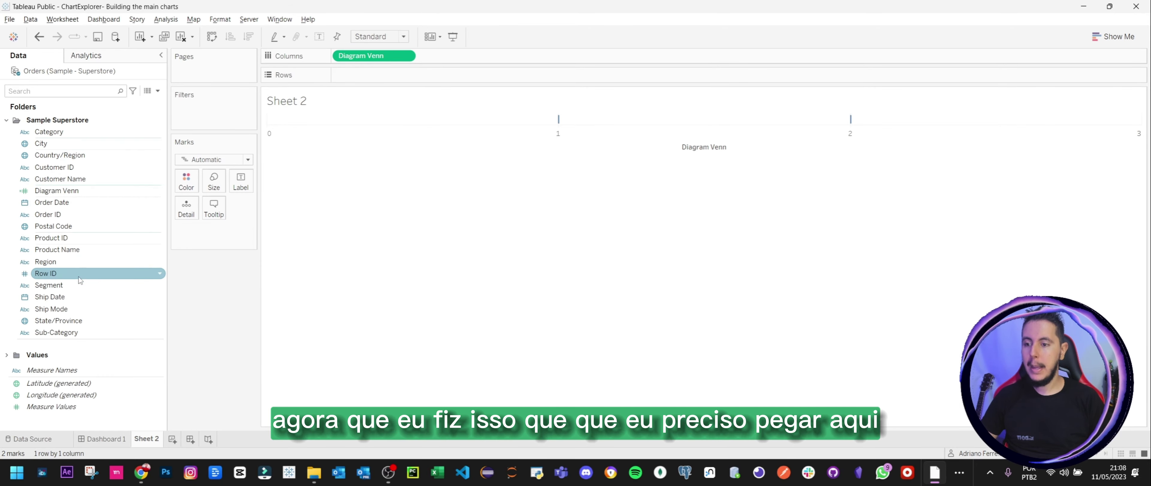
pyautogui.click(61, 286)
pyautogui.moveTo(61, 286); pyautogui.dragTo(183, 186)
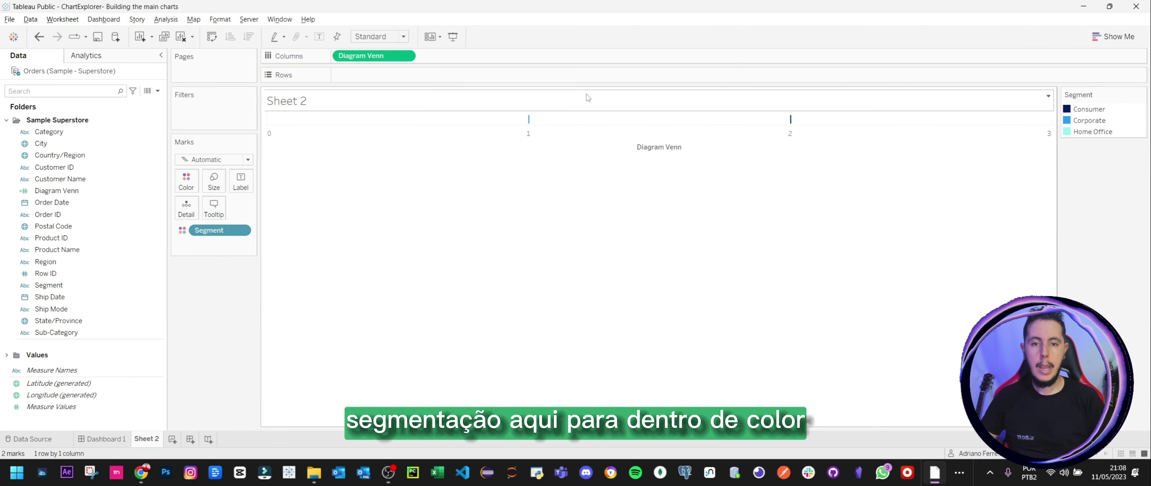
pyautogui.moveTo(792, 120)
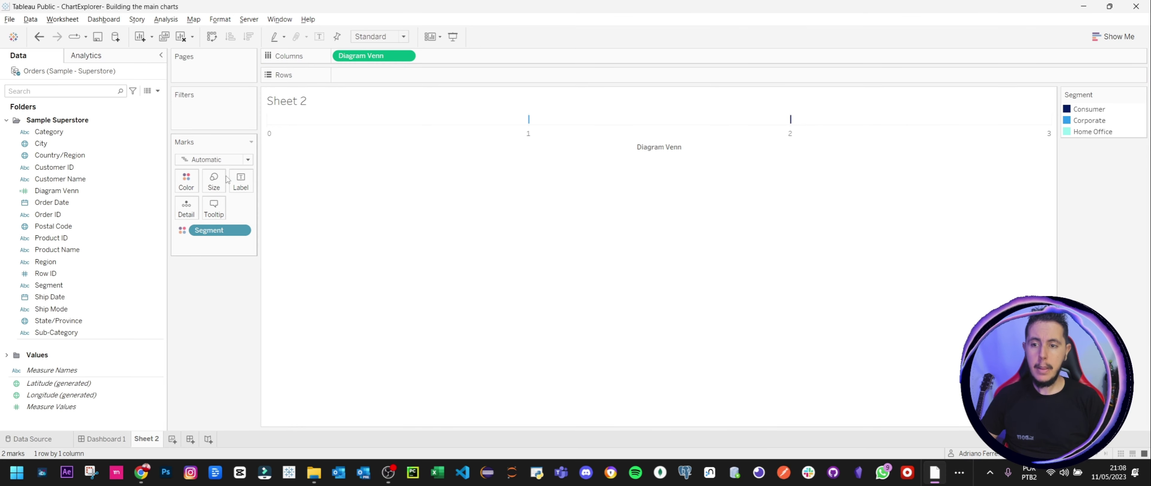
# Change the mark type to Circle and stretch the row height until both segment circles are large
pyautogui.click(209, 160)
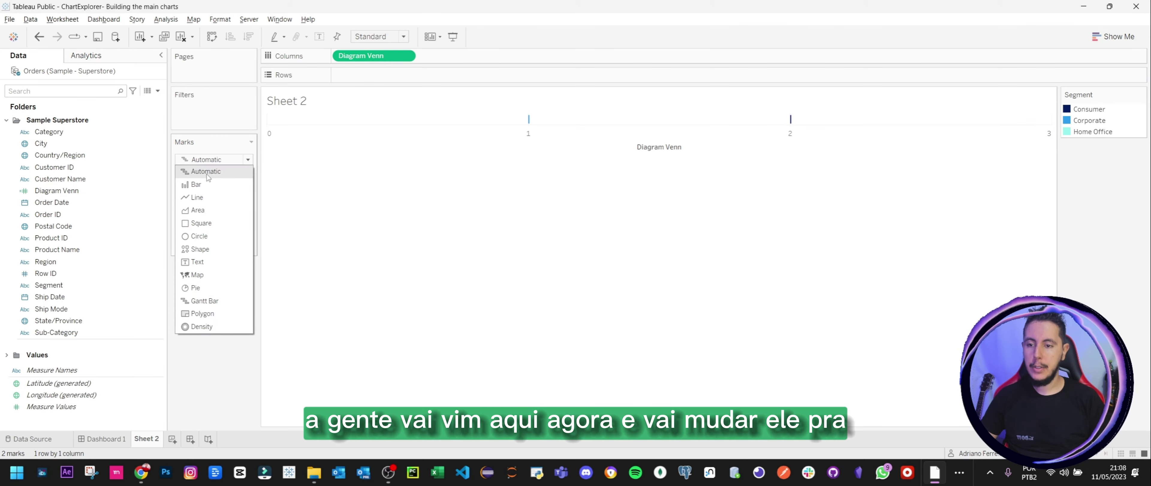
pyautogui.click(199, 236)
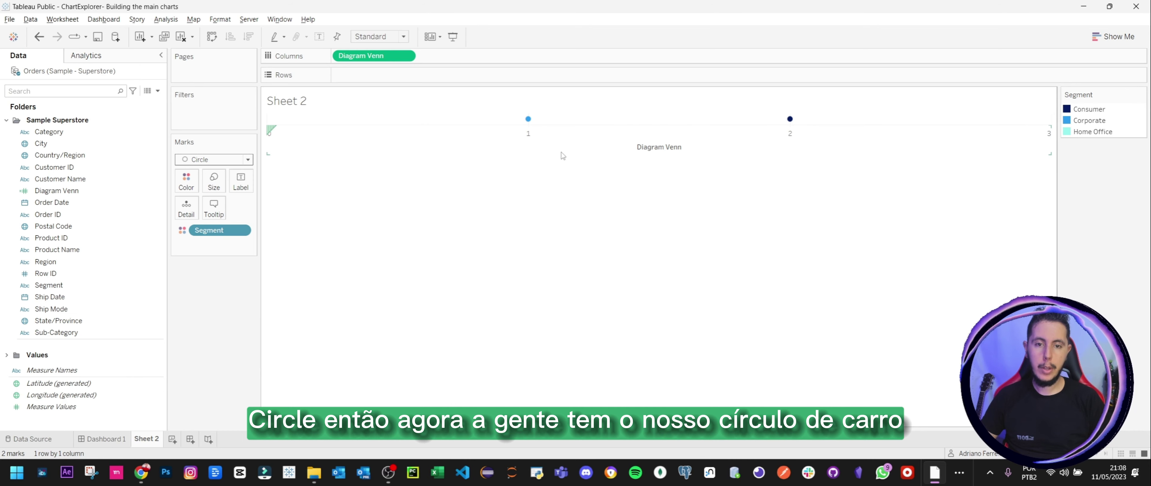
pyautogui.click(512, 152)
pyautogui.click(498, 159)
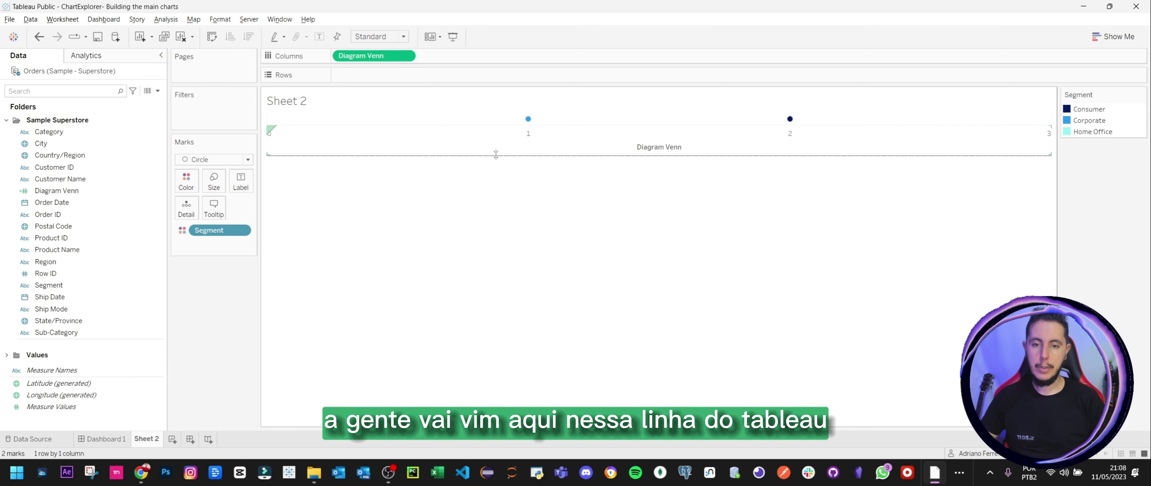
pyautogui.moveTo(496, 154); pyautogui.dragTo(494, 348)
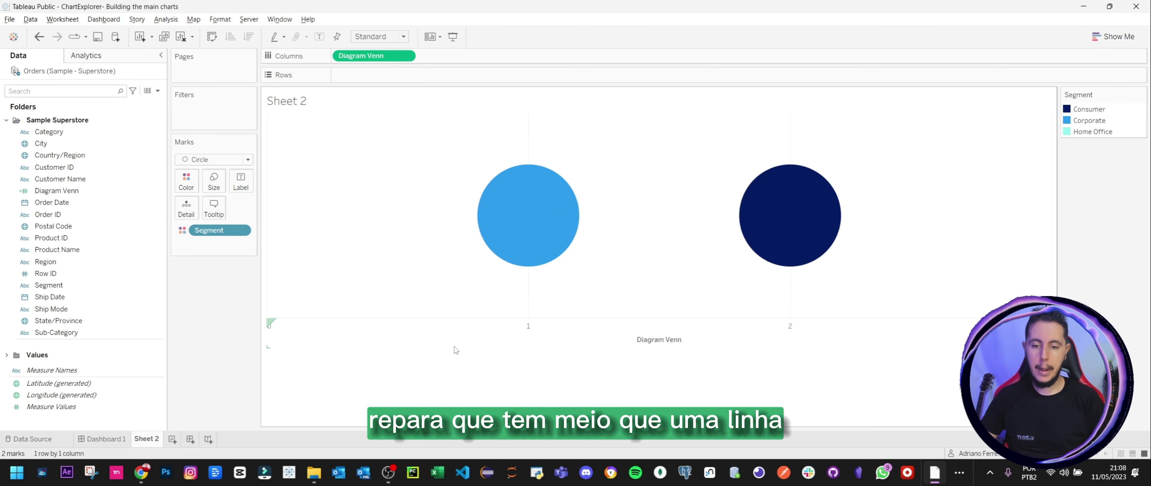
pyautogui.moveTo(452, 347); pyautogui.dragTo(458, 379)
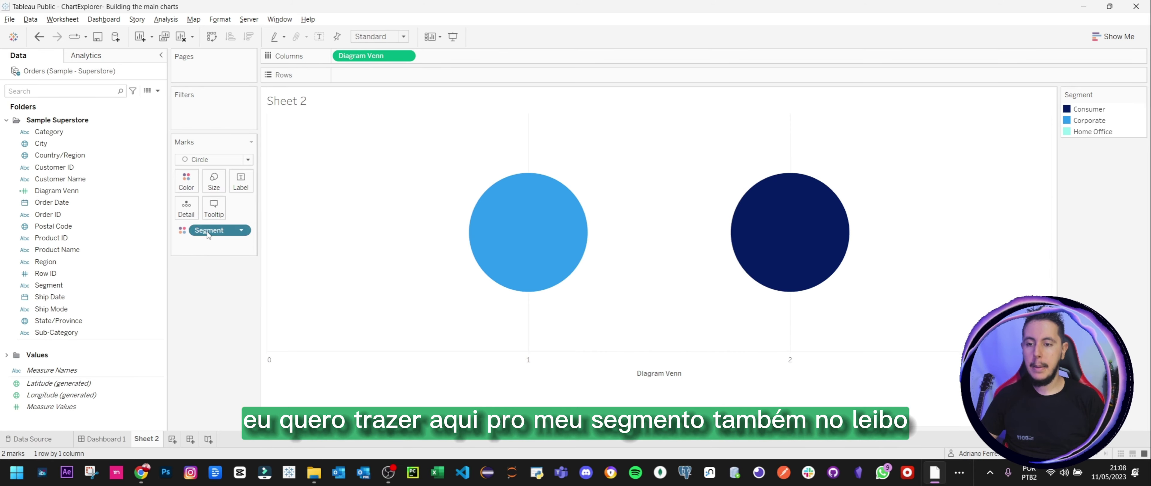
# Label the circles with Segment and the distinct count of Customer ID
pyautogui.moveTo(221, 230); pyautogui.dragTo(242, 184)
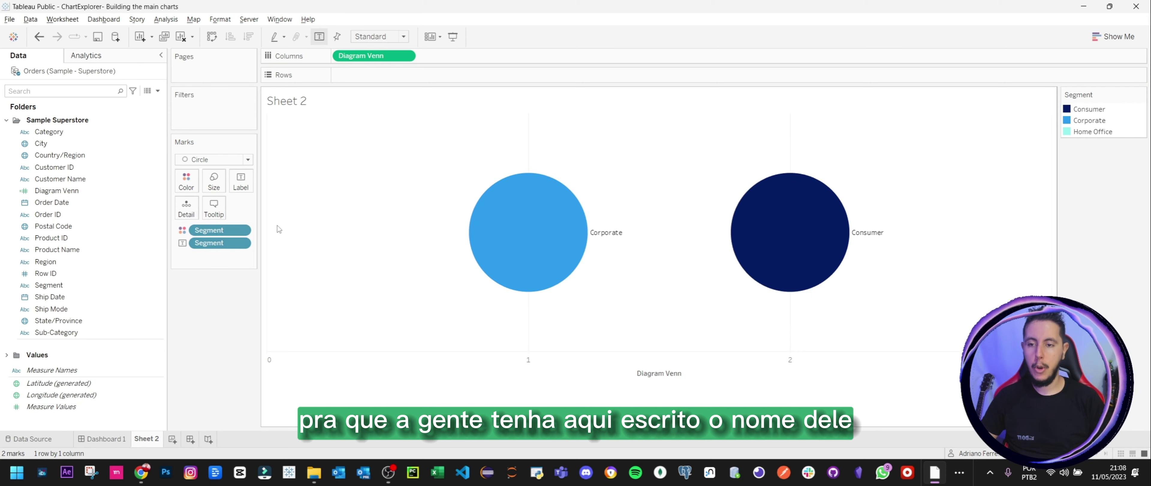
pyautogui.click(22, 92)
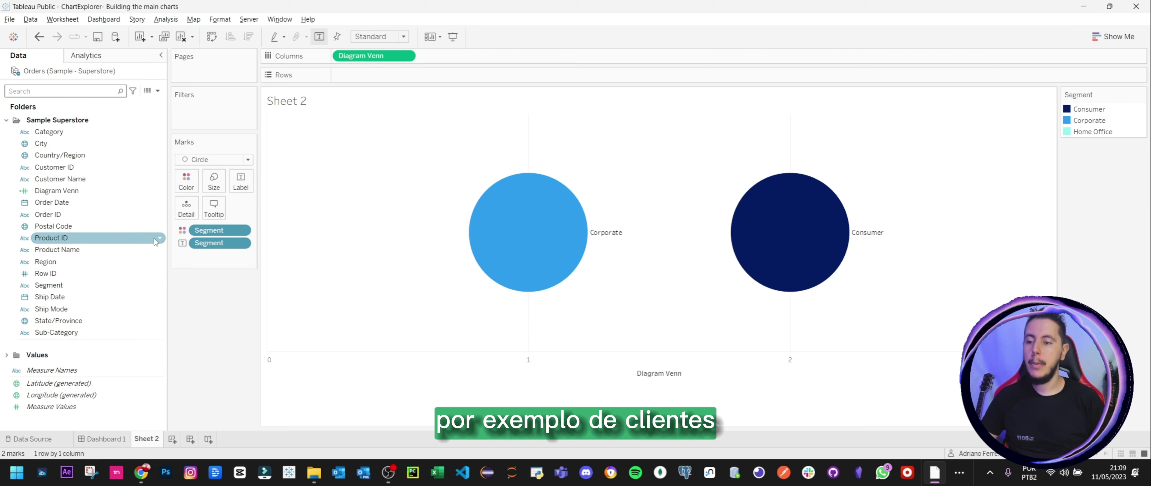
pyautogui.write('CUS')
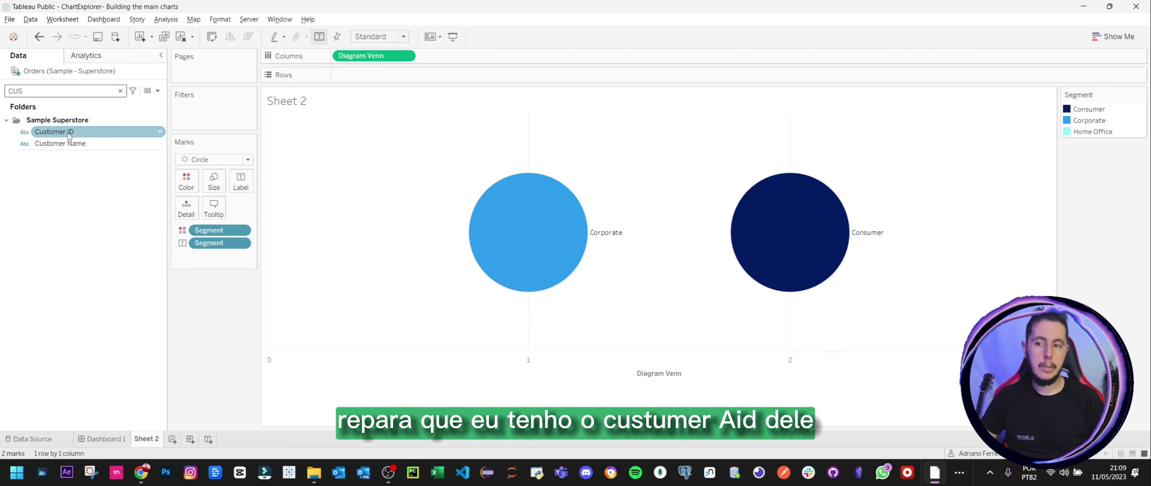
pyautogui.moveTo(68, 135); pyautogui.dragTo(232, 194)
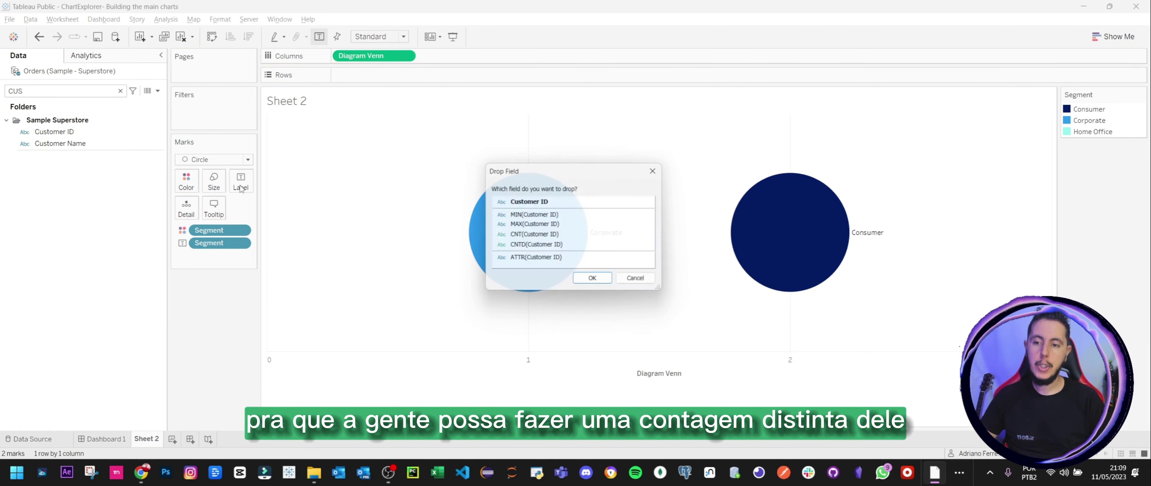
pyautogui.doubleClick(556, 245)
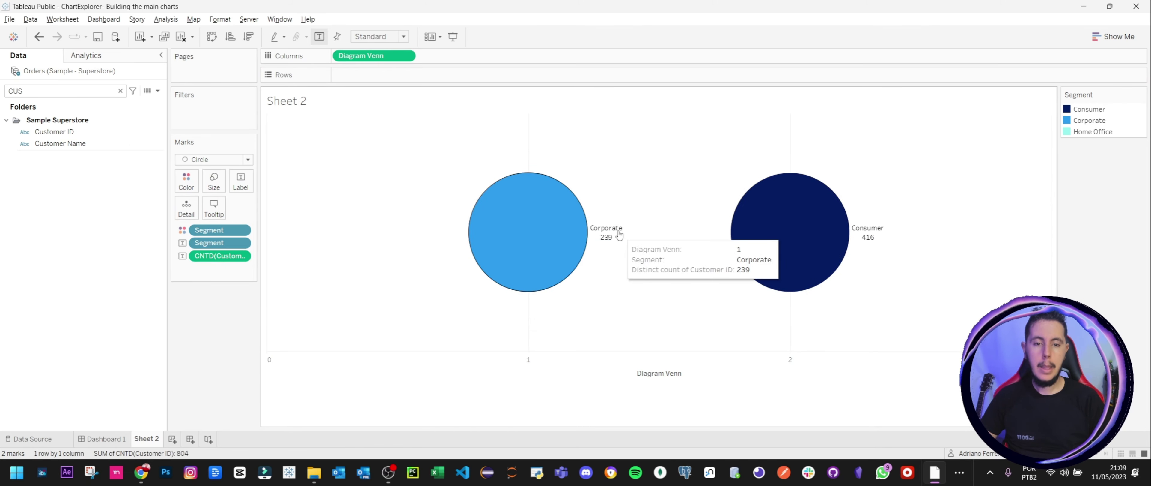
pyautogui.moveTo(864, 239)
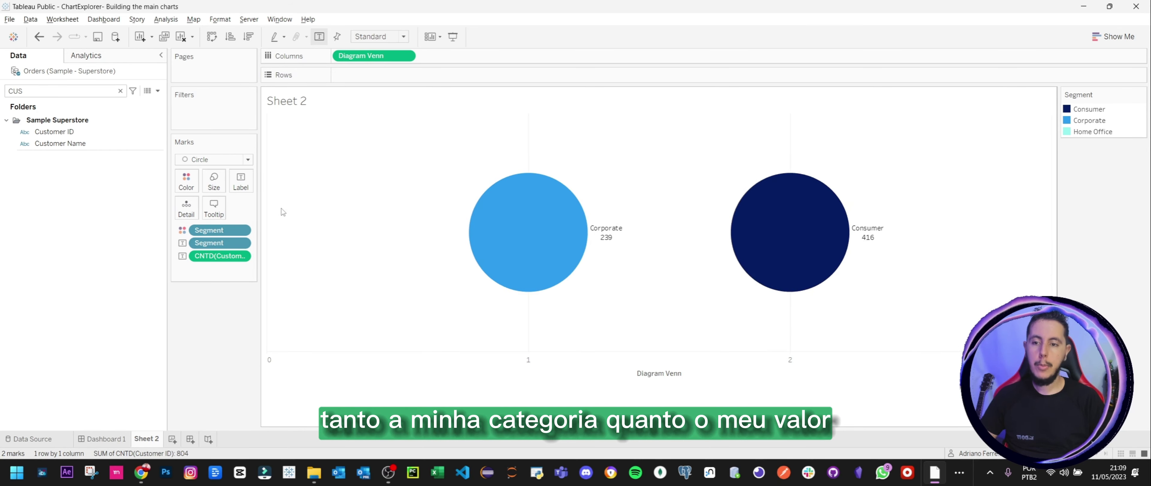
# Align the circle labels to the bottom vertically and center horizontally
pyautogui.click(241, 185)
pyautogui.click(289, 268)
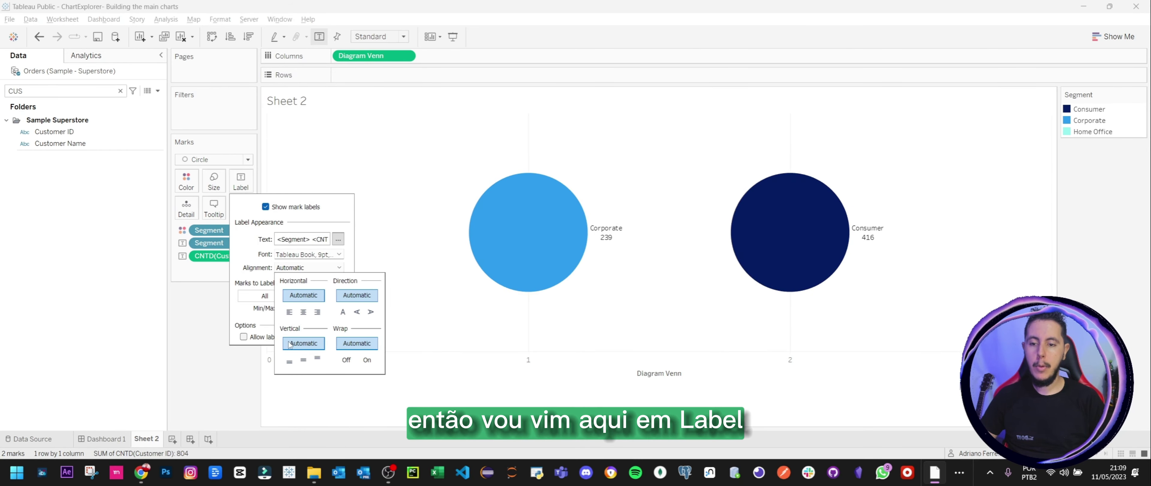
pyautogui.click(288, 360)
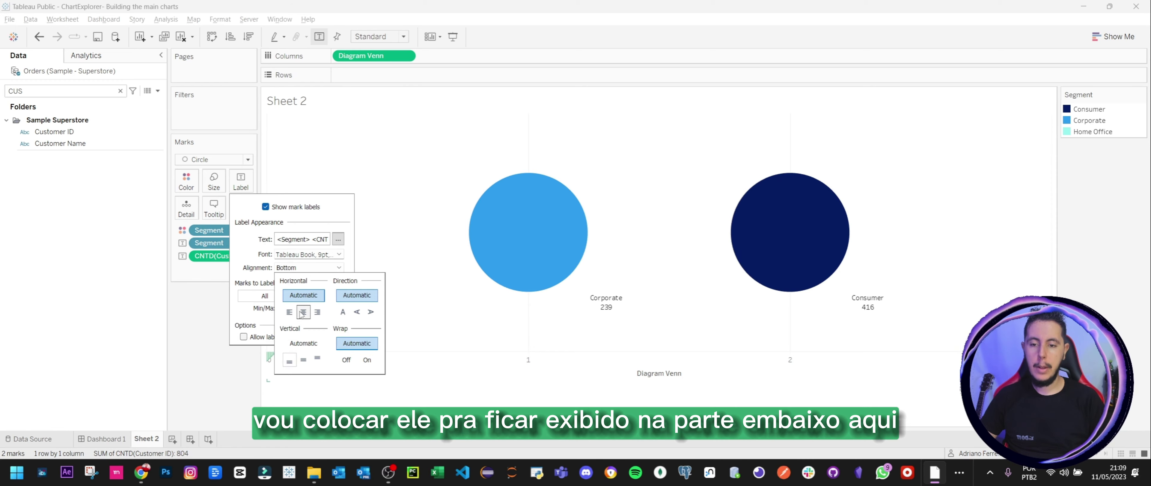
pyautogui.click(302, 312)
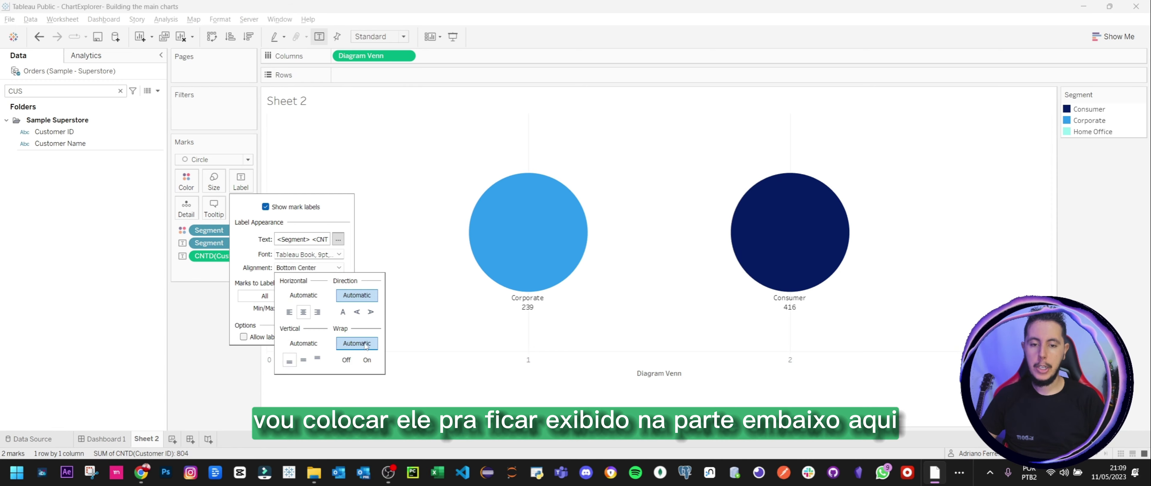
# Make the label text bold, insert a blank line between Segment and the customer count, and set the count to size 12
pyautogui.click(338, 239)
pyautogui.click(338, 240)
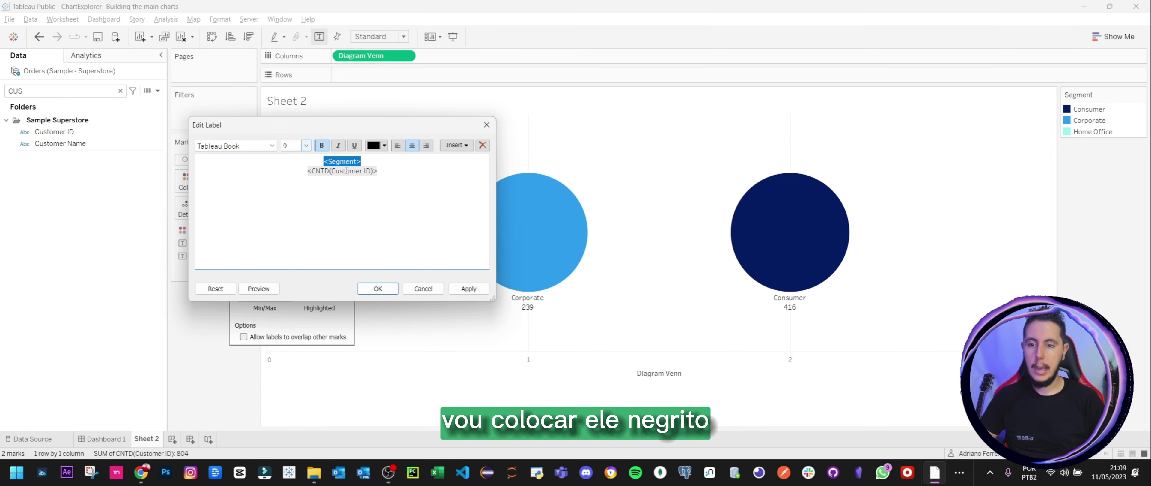
pyautogui.click(376, 162)
pyautogui.press('Return')
pyautogui.moveTo(393, 179); pyautogui.dragTo(279, 181)
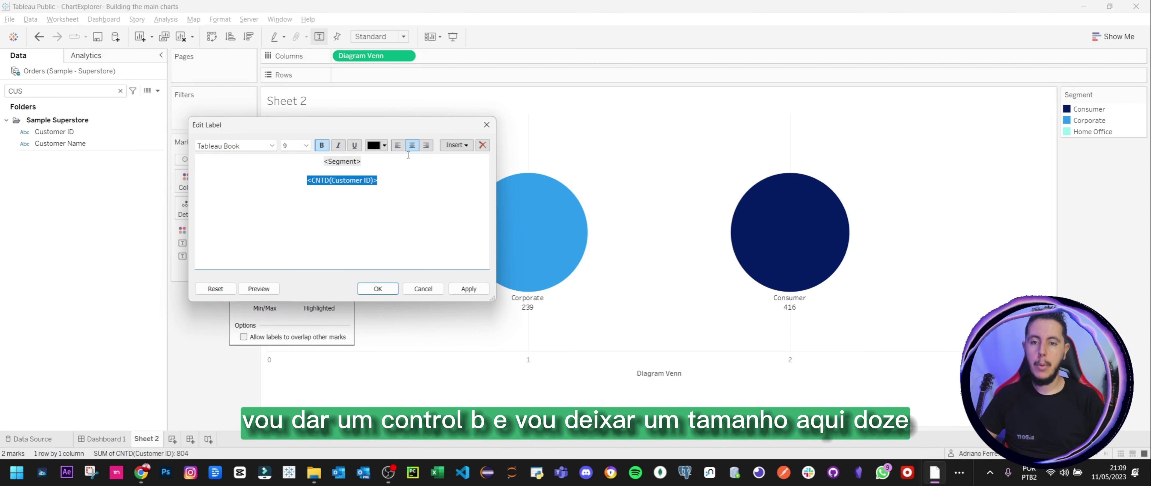
pyautogui.click(306, 146)
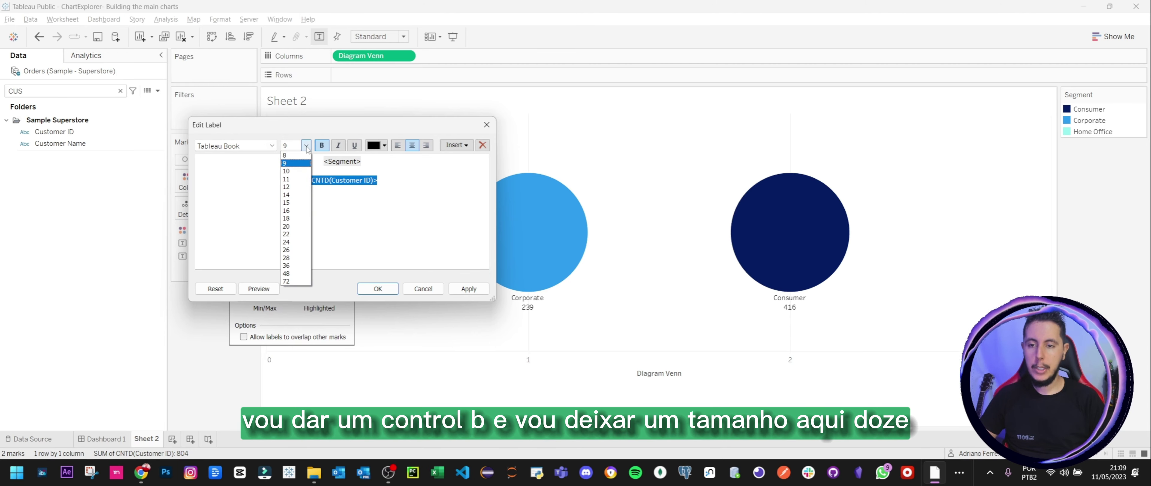
pyautogui.click(296, 187)
pyautogui.click(469, 288)
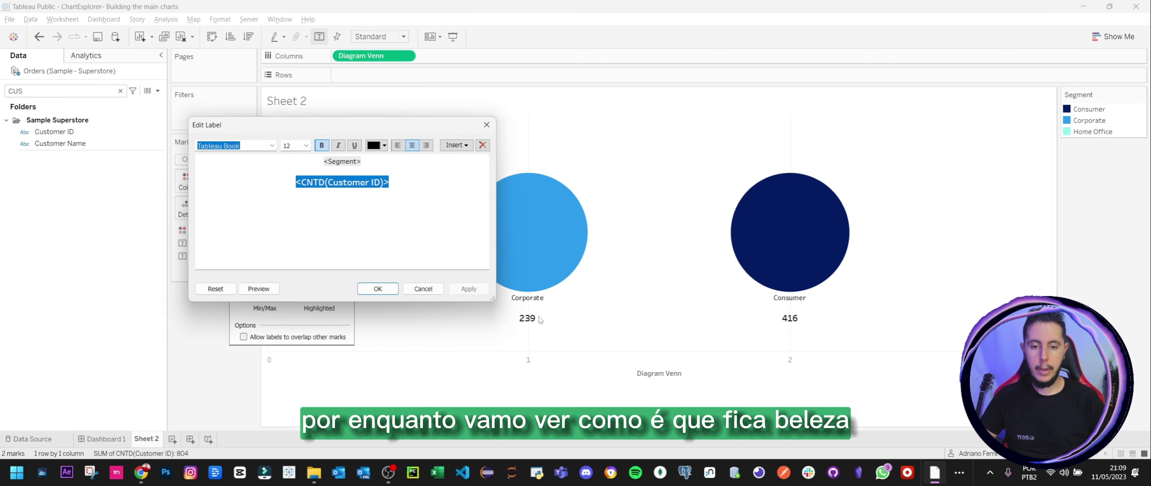
# Insert a blank line above Segment in the label, then apply and close the label editor
pyautogui.click(323, 161)
pyautogui.press('Return')
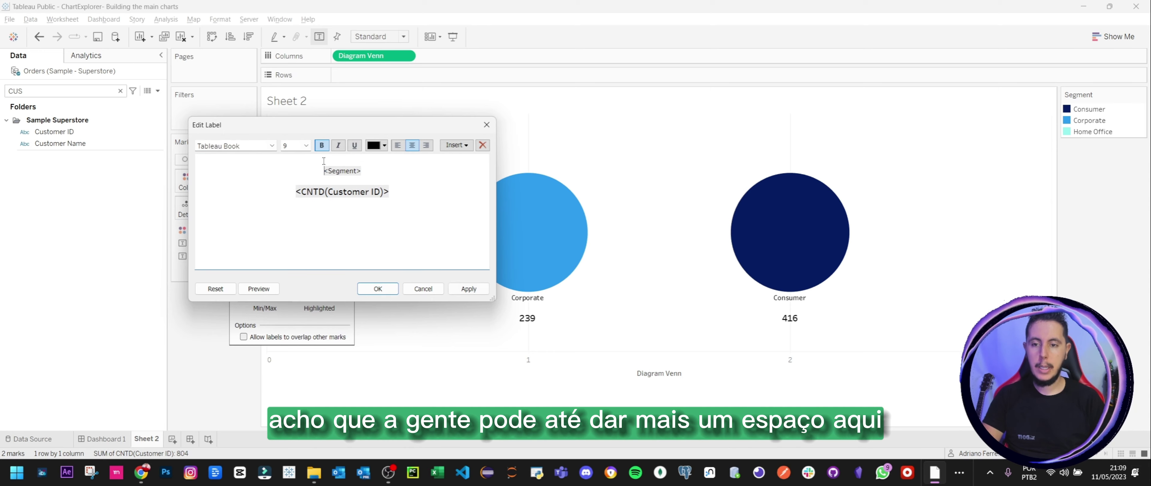
pyautogui.click(469, 288)
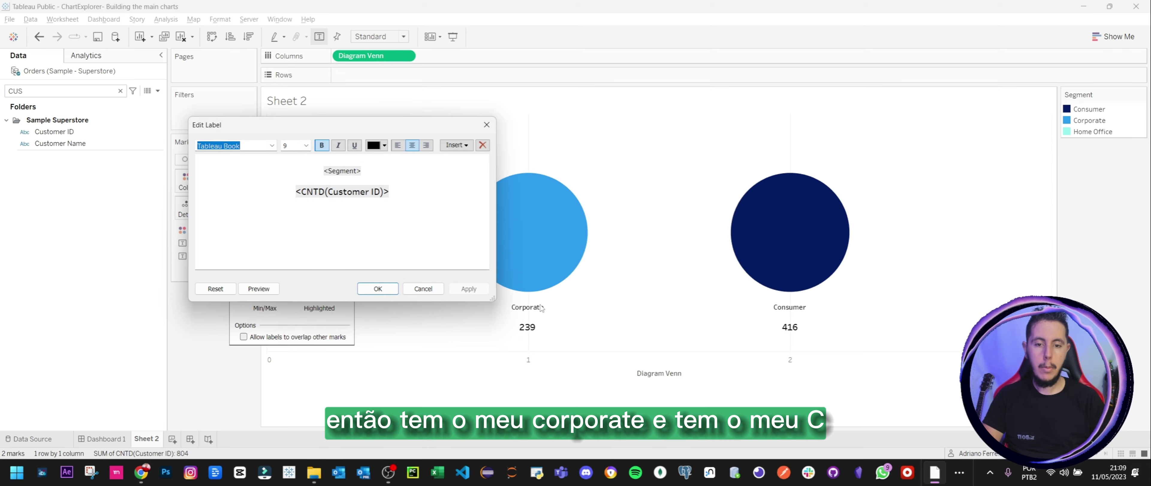
pyautogui.click(378, 289)
pyautogui.click(204, 321)
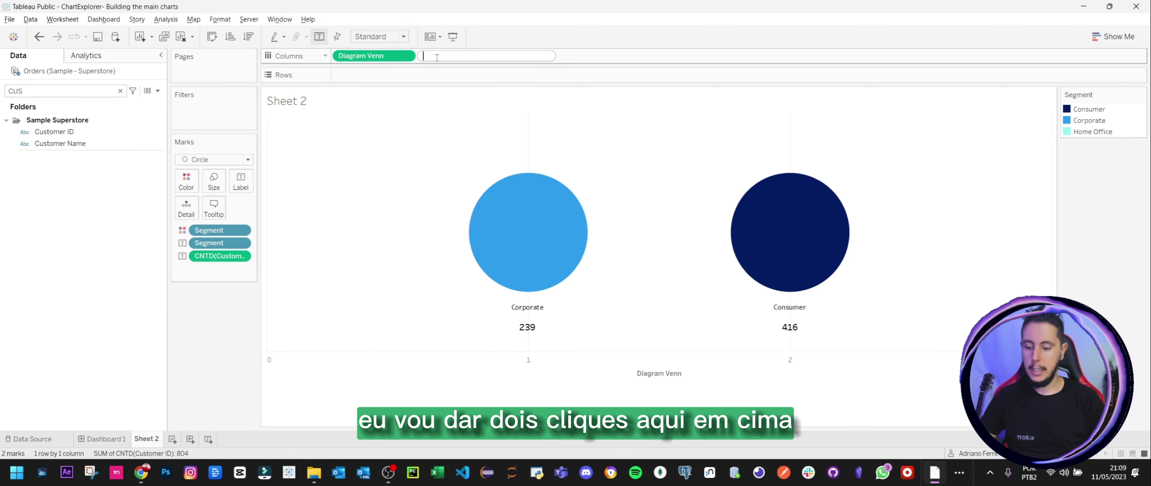
# Add an AVG(0) expression to Columns after Diagram Venn
pyautogui.write('avg')
pyautogui.press('Return')
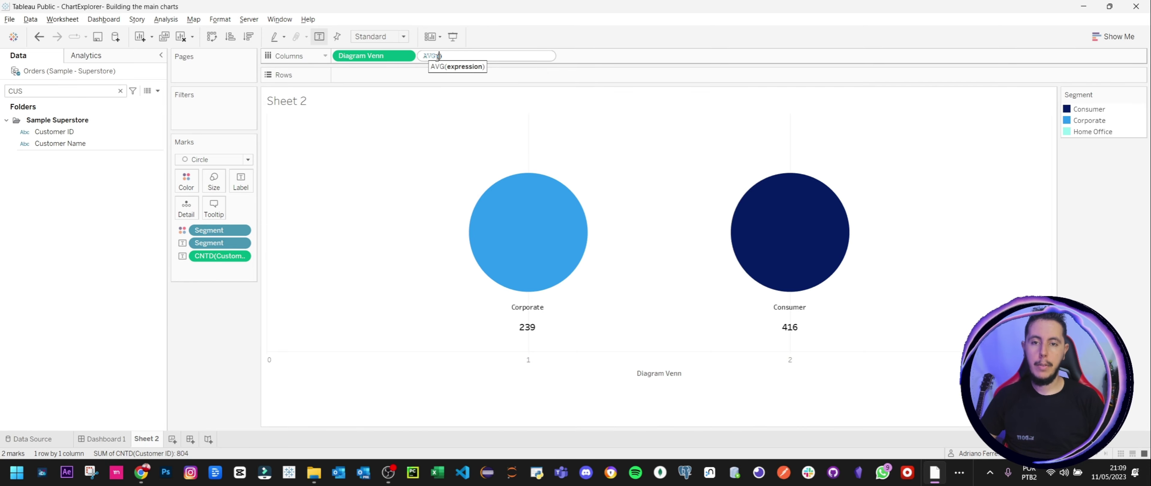
pyautogui.write('0')
pyautogui.press('Return')
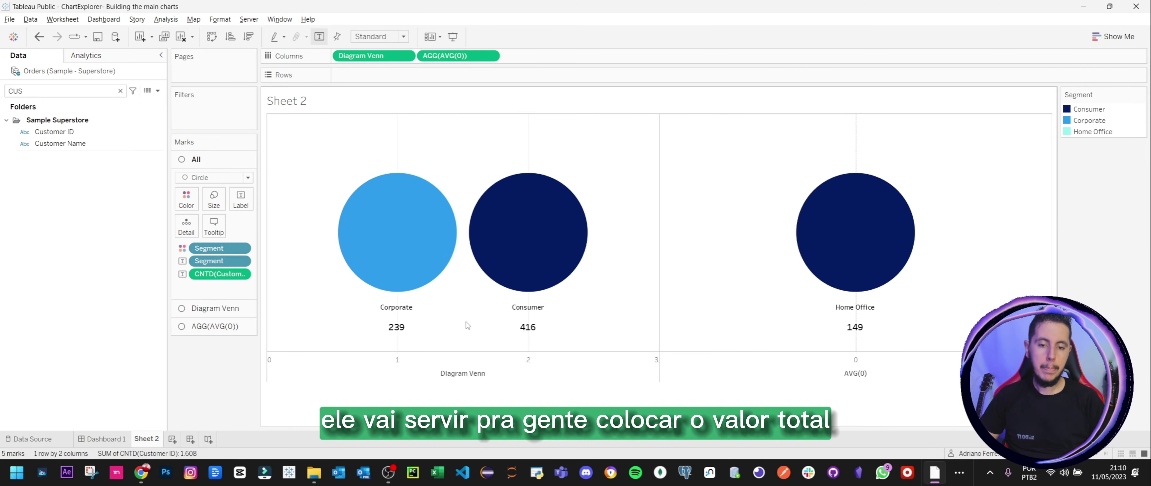
# Remove all fields from the AVG(0) marks and change their mark type to Text
pyautogui.click(215, 332)
pyautogui.moveTo(219, 310); pyautogui.dragTo(224, 386)
pyautogui.moveTo(219, 283); pyautogui.dragTo(226, 385)
pyautogui.click(200, 214)
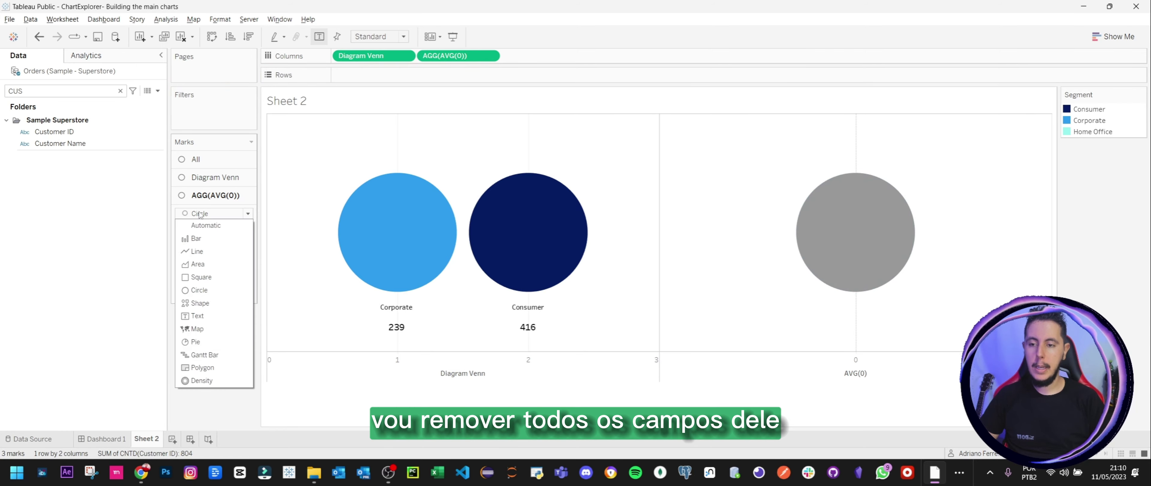
pyautogui.click(209, 319)
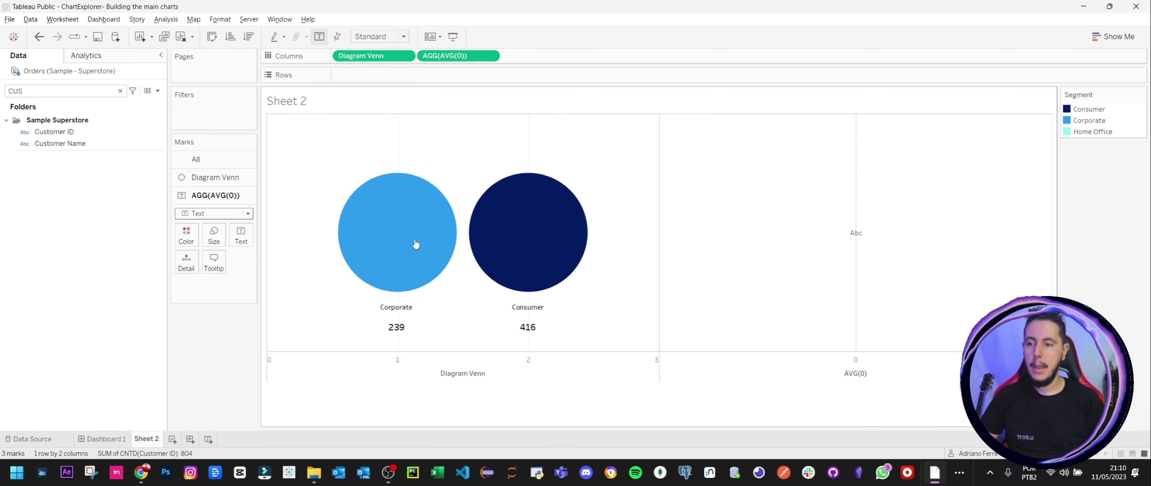
# Show the distinct count of Customer ID as text on the AVG(0) mark
pyautogui.click(46, 136)
pyautogui.moveTo(46, 139); pyautogui.dragTo(240, 247)
pyautogui.doubleClick(514, 245)
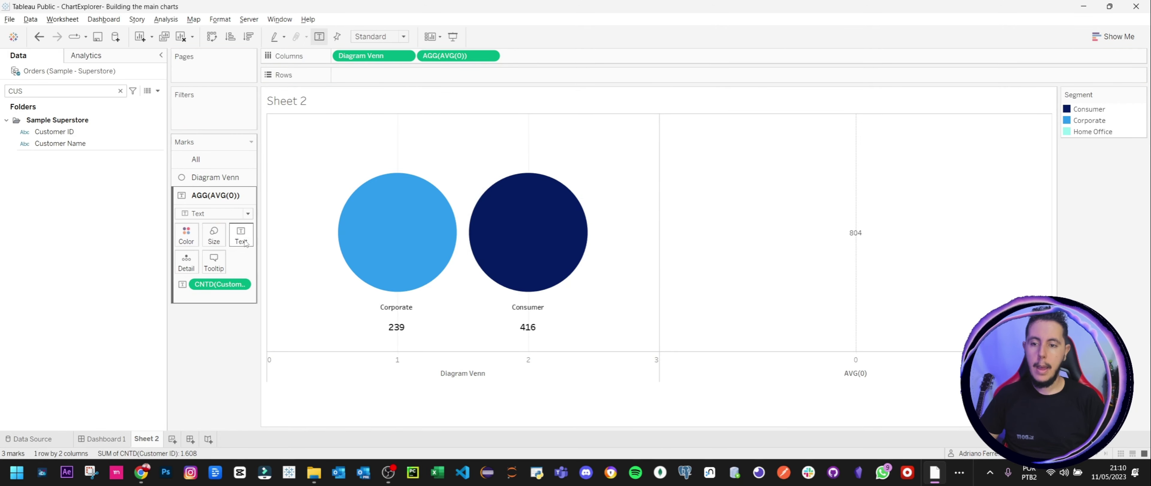
# Format the AVG(0) customer count label as bold, size 14, and apply it
pyautogui.click(240, 235)
pyautogui.click(339, 264)
pyautogui.moveTo(399, 164); pyautogui.dragTo(201, 165)
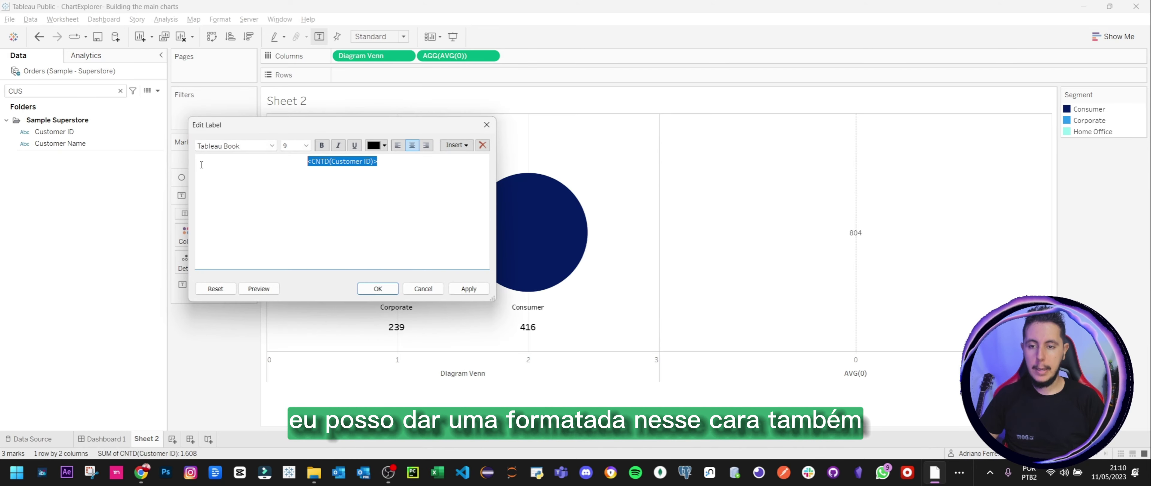
pyautogui.click(299, 148)
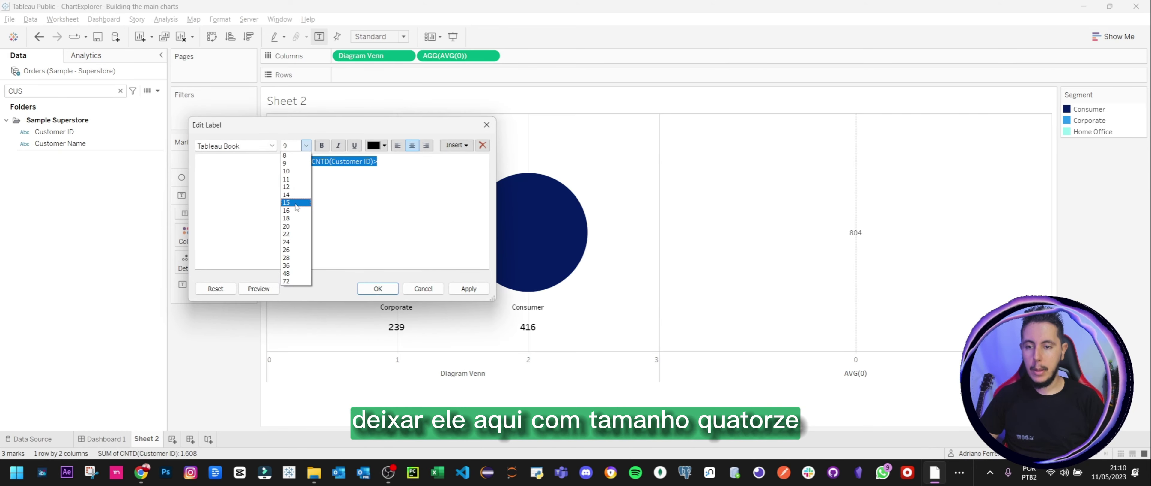
pyautogui.click(296, 195)
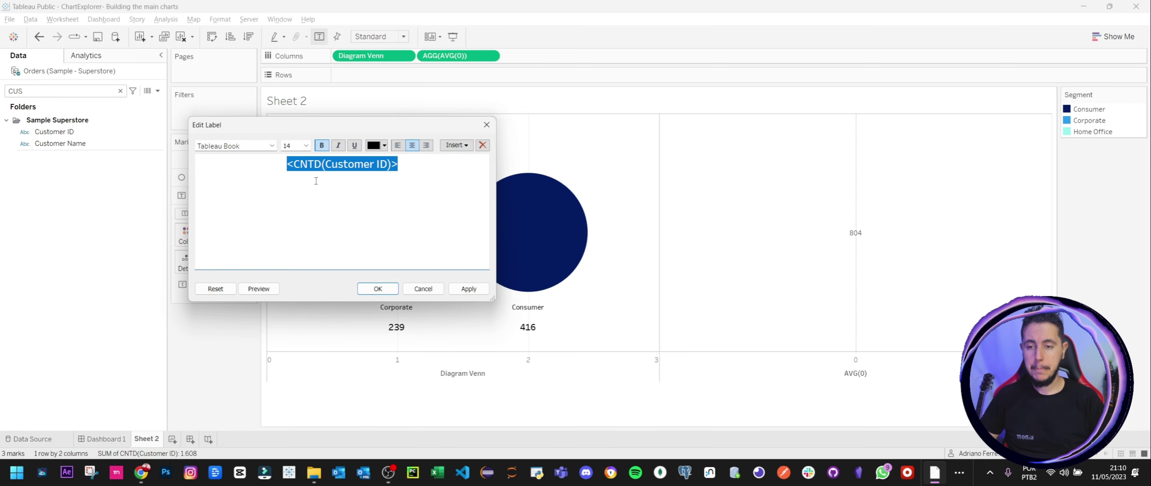
pyautogui.click(469, 288)
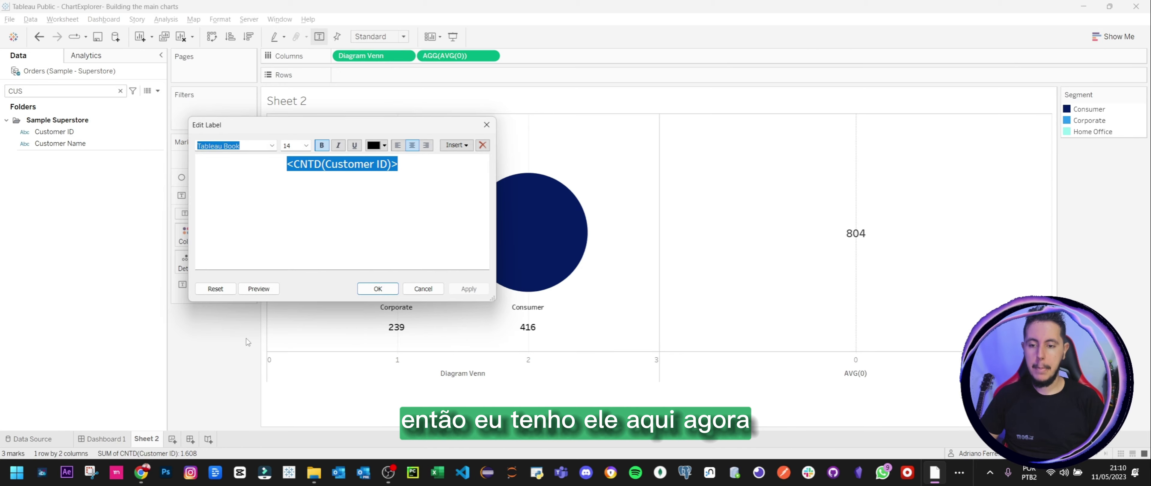
# Make AVG(0) a dual axis with Diagram Venn and narrow the chart until the Corporate and Consumer circles overlap
pyautogui.click(378, 288)
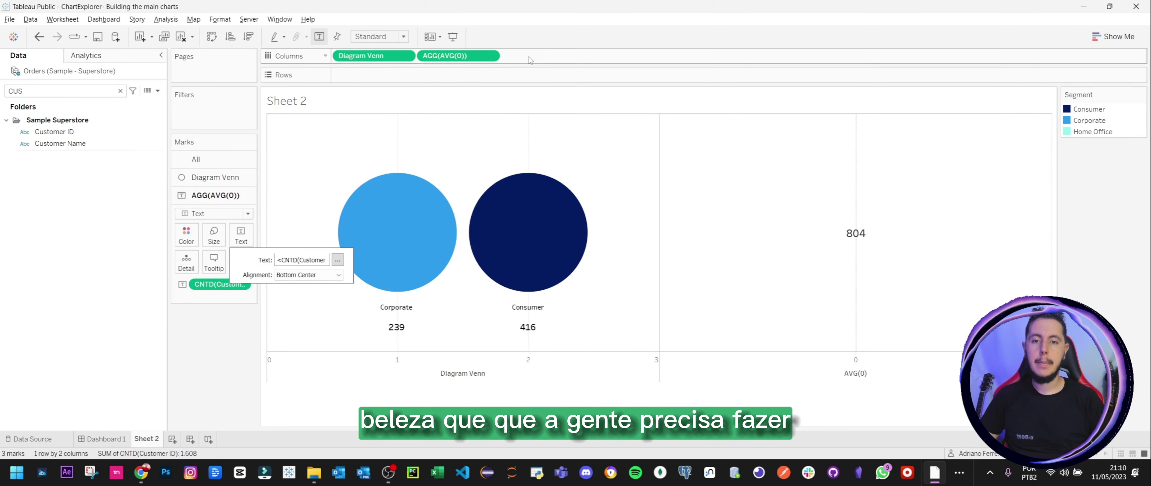
pyautogui.click(490, 56)
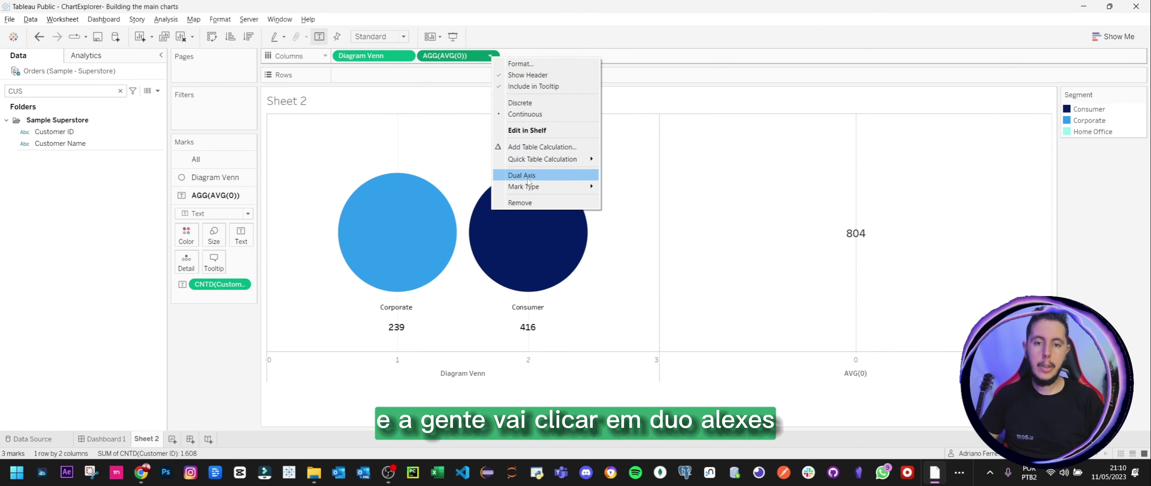
pyautogui.click(528, 176)
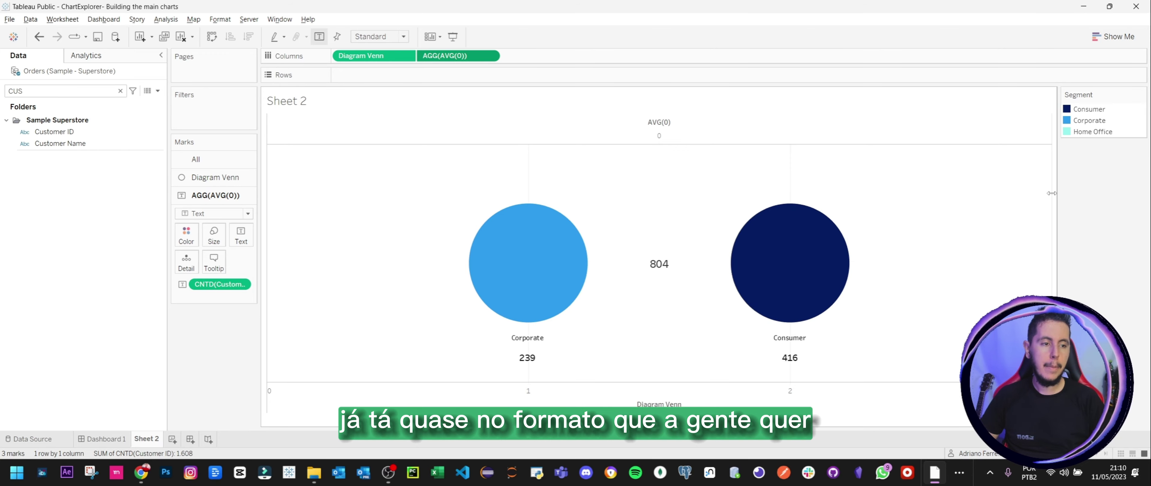
pyautogui.moveTo(1052, 193); pyautogui.dragTo(530, 207)
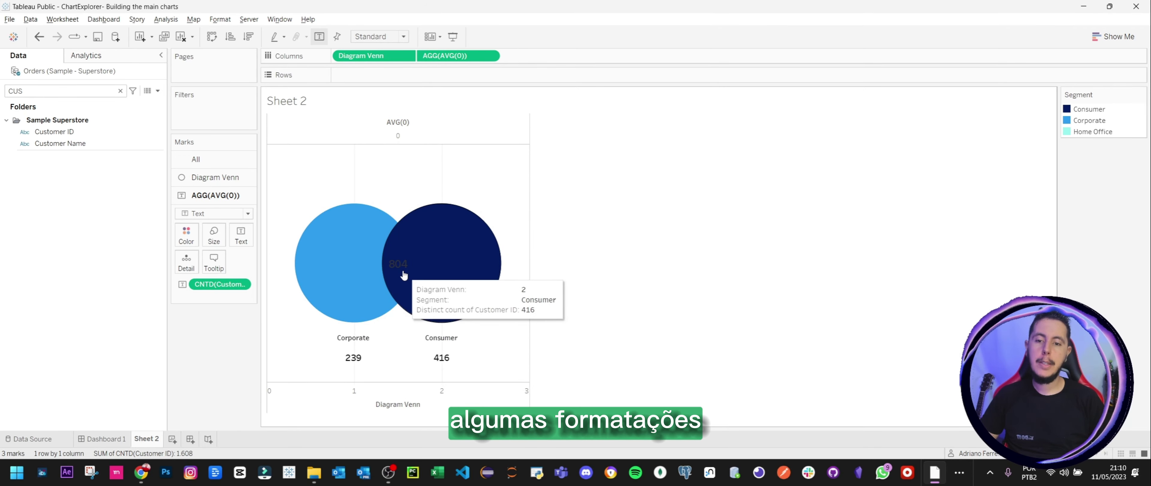
# Reduce the color opacity of the Diagram Venn circles to 59%
pyautogui.click(216, 178)
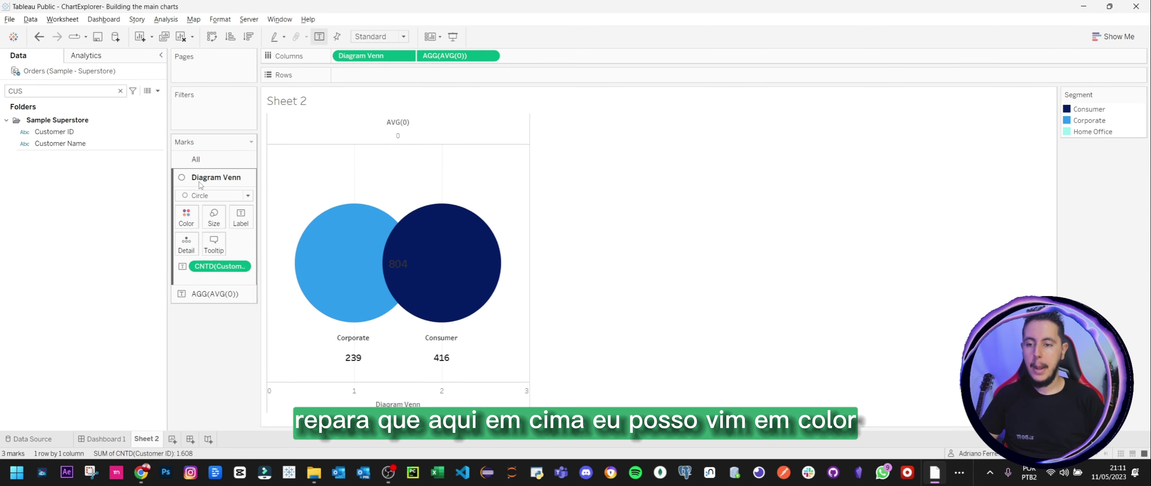
pyautogui.click(186, 219)
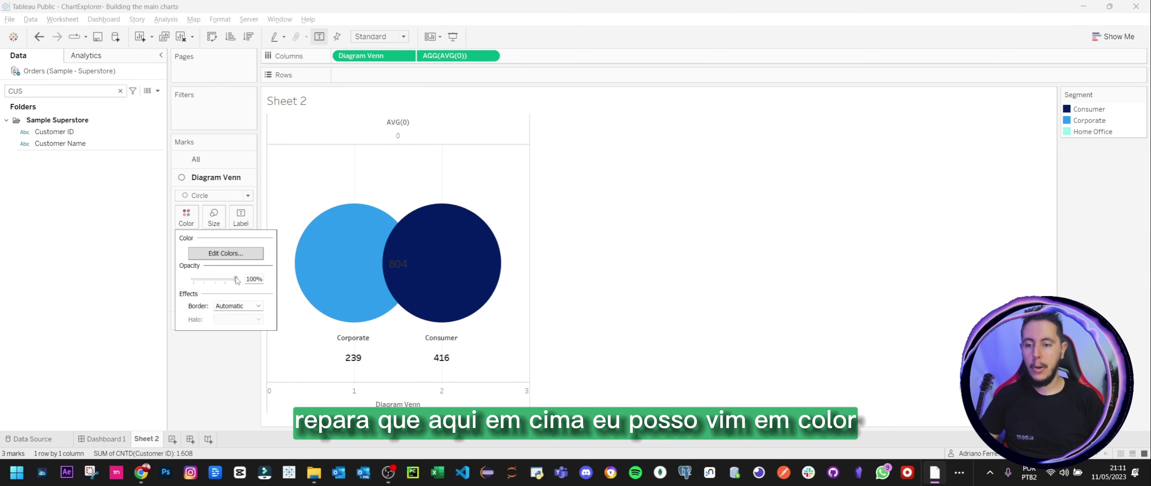
pyautogui.moveTo(237, 280); pyautogui.dragTo(220, 280)
pyautogui.moveTo(401, 267)
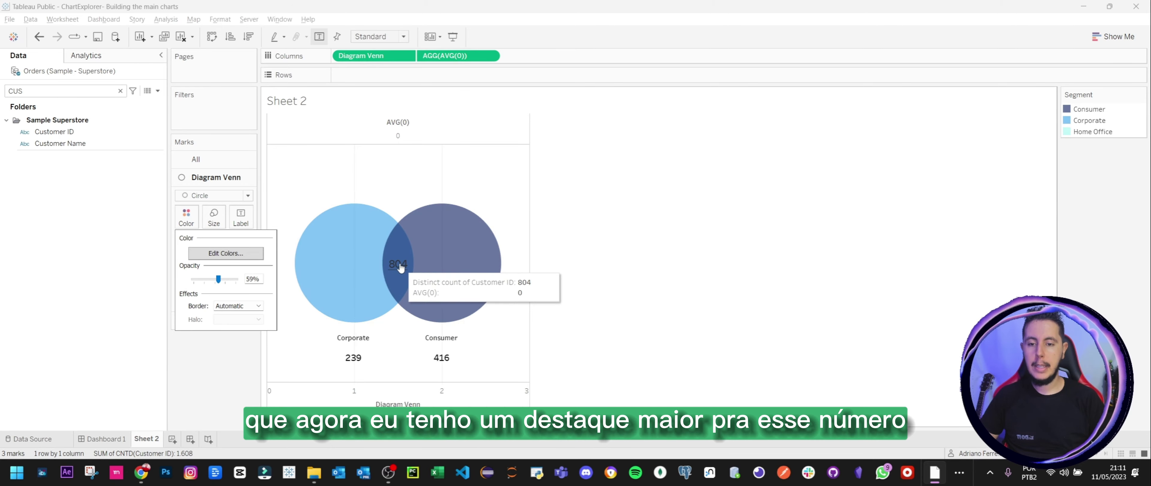
# Change the font color of the AVG(0) customer count label to white
pyautogui.click(213, 350)
pyautogui.click(214, 319)
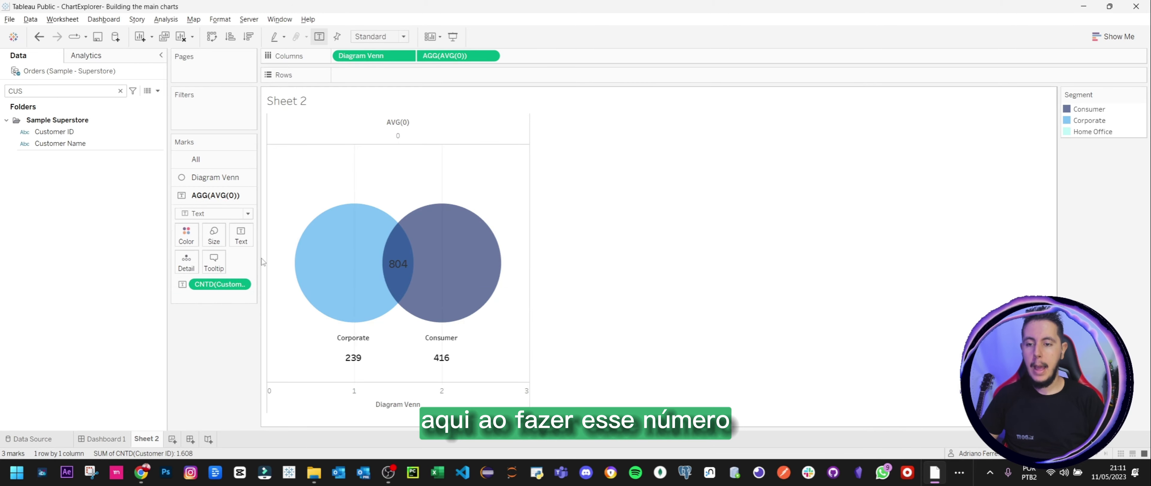
pyautogui.click(241, 237)
pyautogui.click(338, 259)
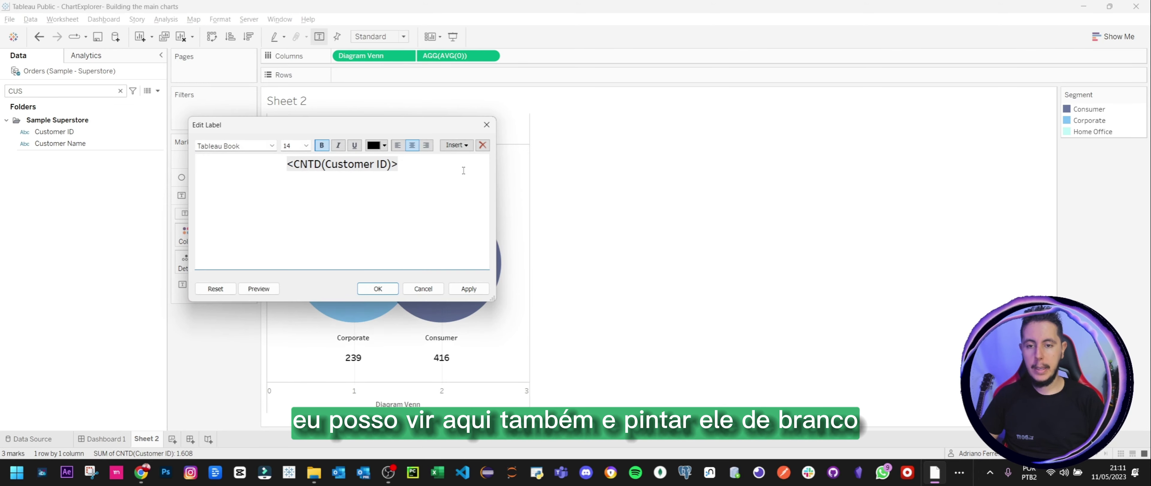
pyautogui.moveTo(397, 164); pyautogui.dragTo(292, 165)
pyautogui.click(384, 144)
pyautogui.click(384, 159)
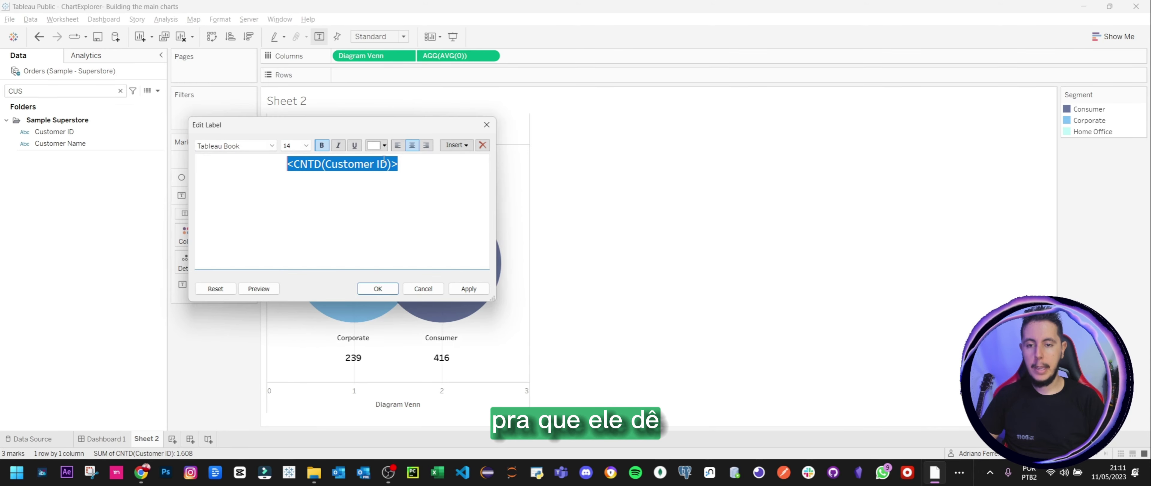
pyautogui.moveTo(390, 124); pyautogui.dragTo(761, 139)
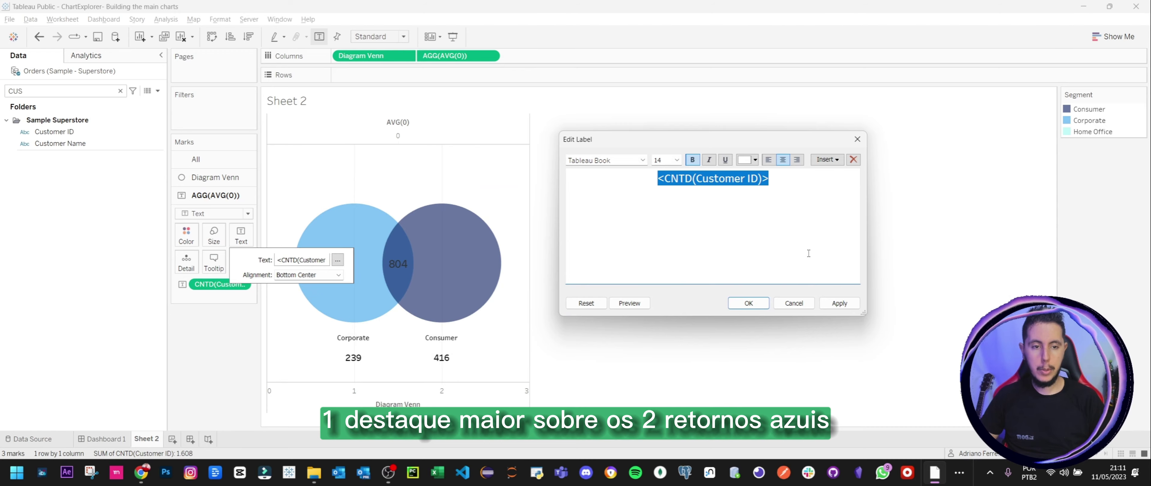
pyautogui.click(757, 307)
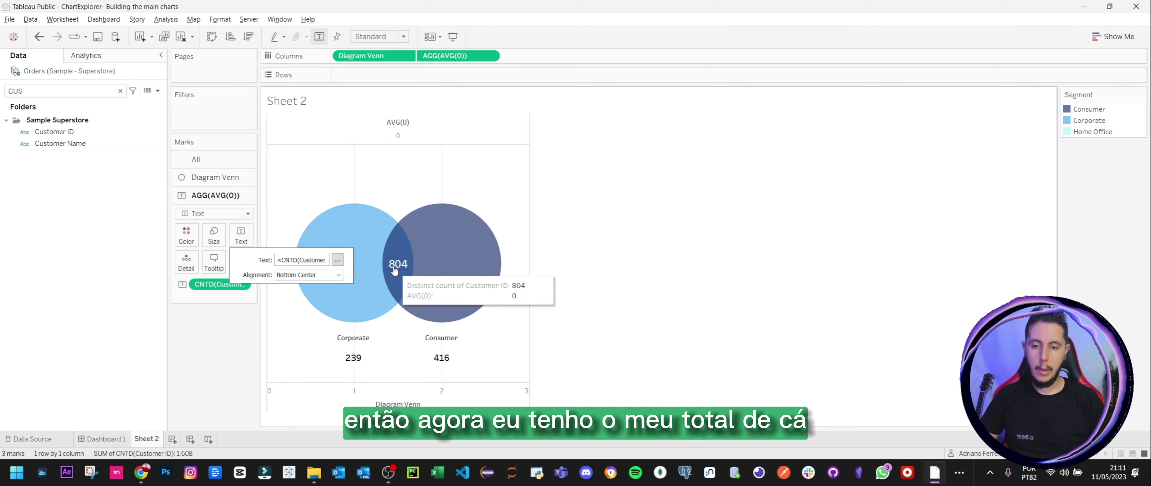
# Add a "Total" line above the customer count in the AVG(0) label and apply it
pyautogui.click(241, 235)
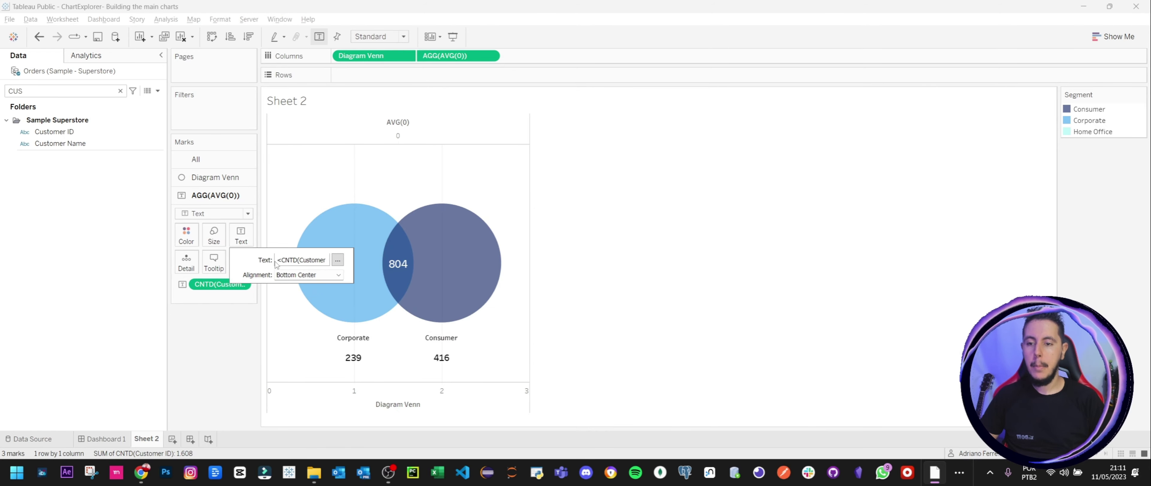
pyautogui.click(337, 260)
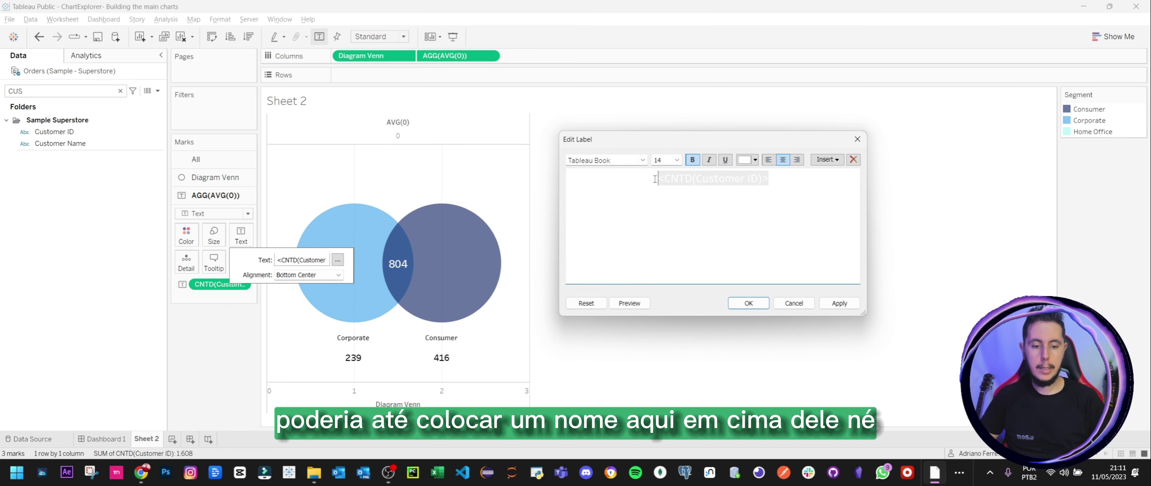
pyautogui.press('Return')
pyautogui.press('Up')
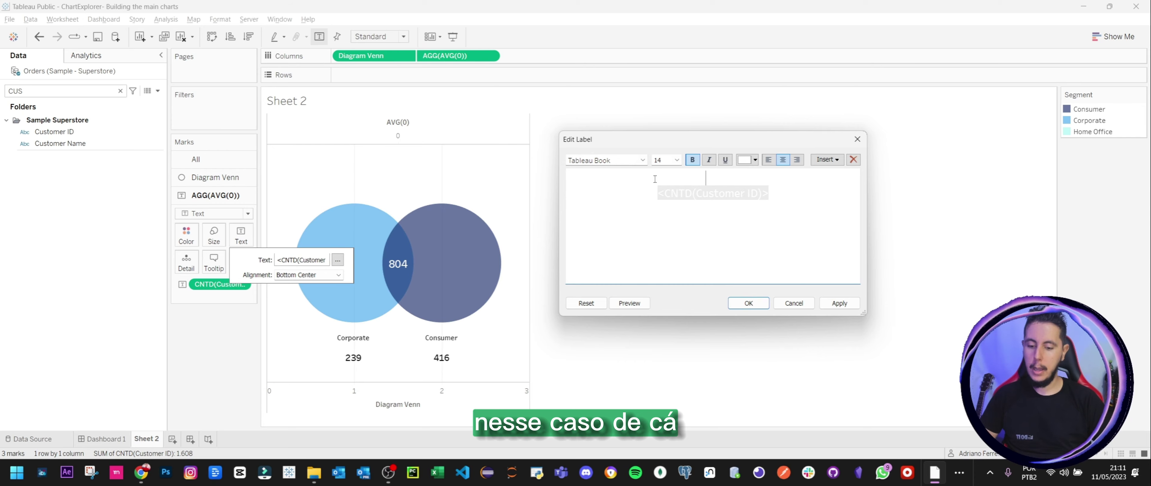
pyautogui.click(840, 303)
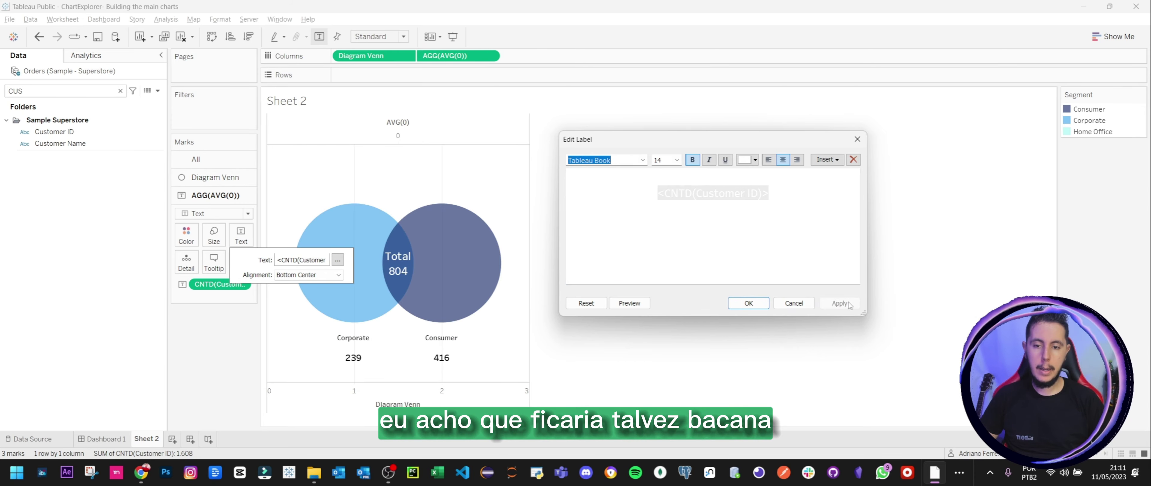
# Set the word Total in the AVG(0) label to font size 12 and apply it
pyautogui.click(704, 178)
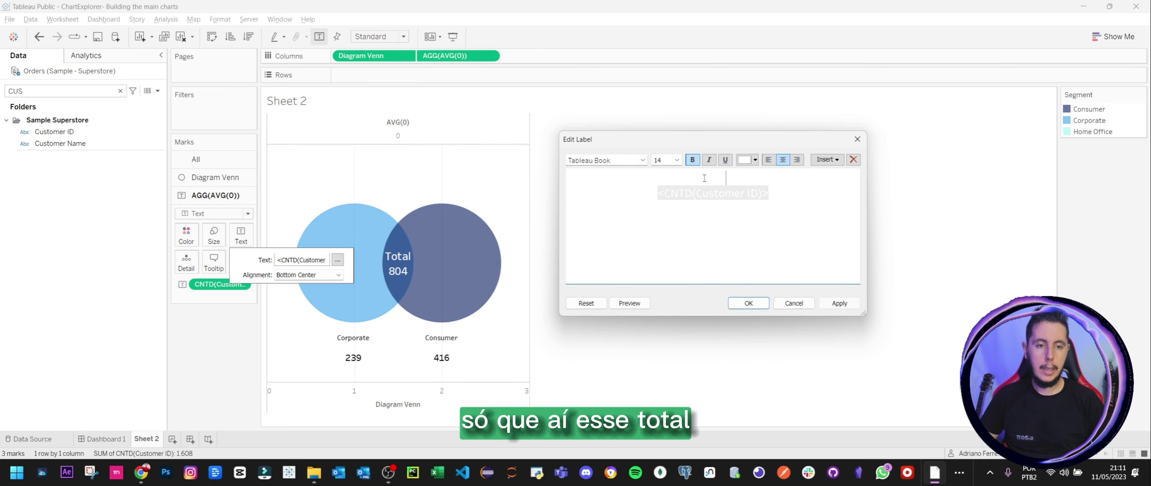
pyautogui.click(678, 160)
pyautogui.click(670, 201)
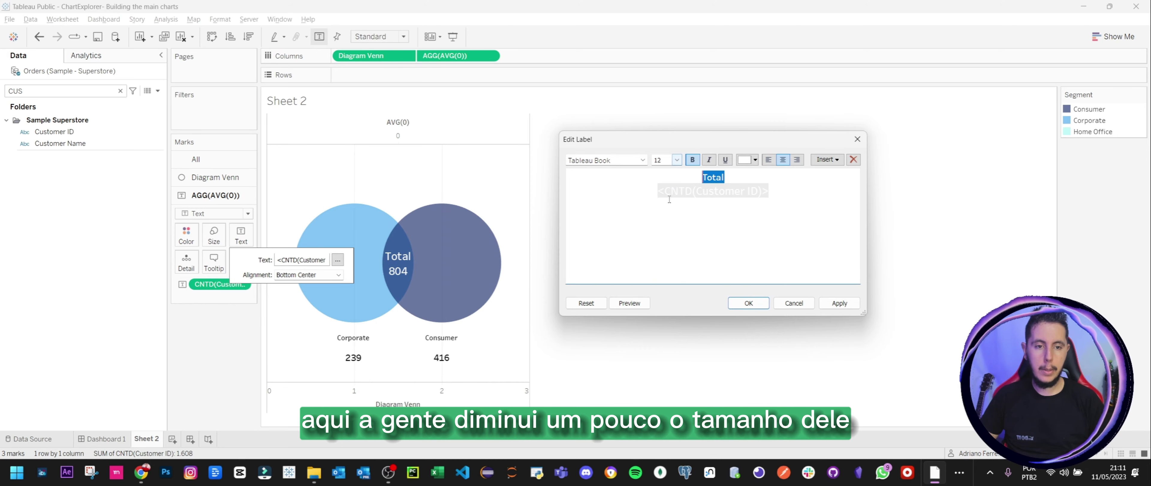
pyautogui.click(839, 304)
pyautogui.click(748, 302)
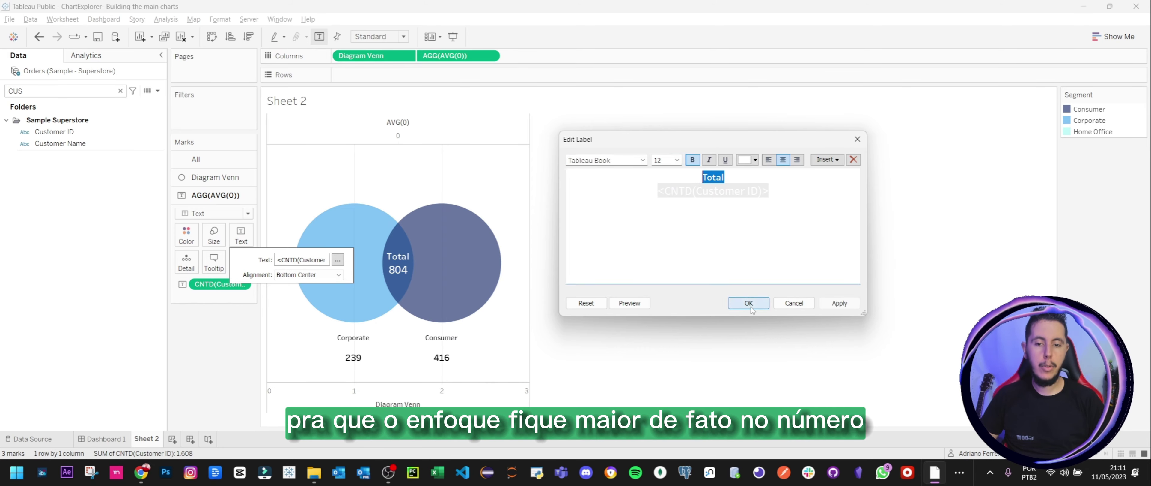
# Hide the axis headers of the Venn chart
pyautogui.rightClick(370, 396)
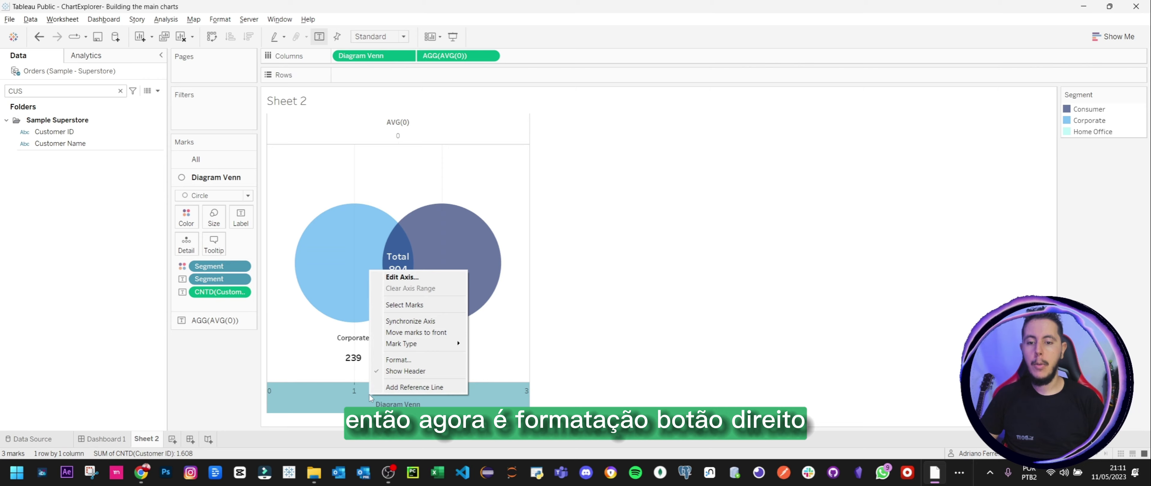
pyautogui.click(422, 370)
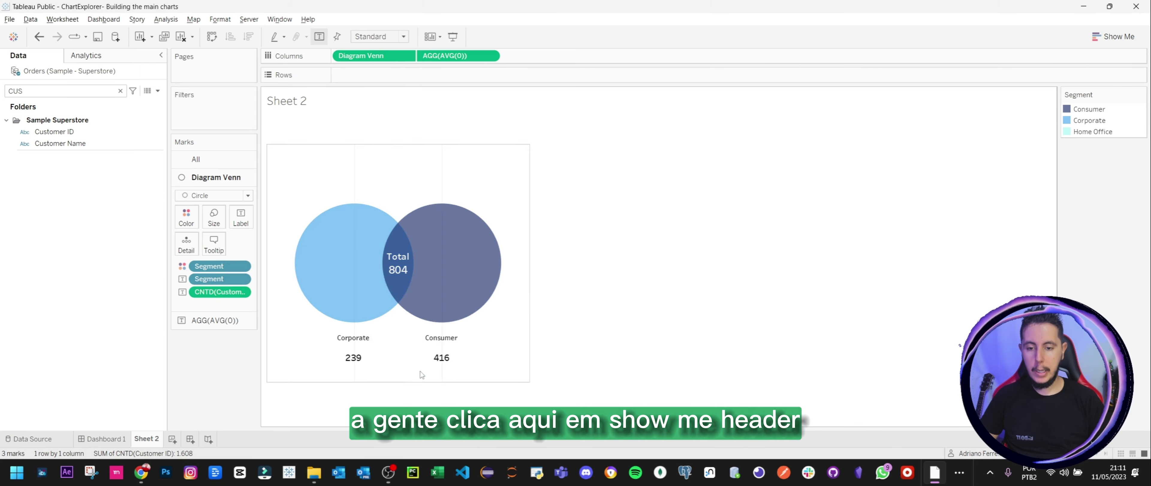
# Set the pane borders of the sheet's row divider and column divider to None
pyautogui.rightClick(383, 143)
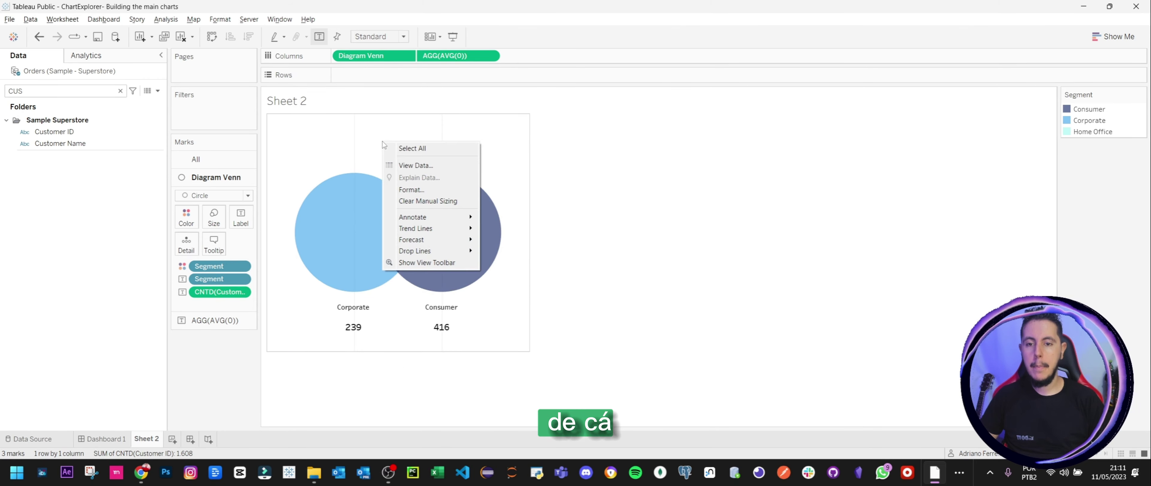
pyautogui.click(433, 195)
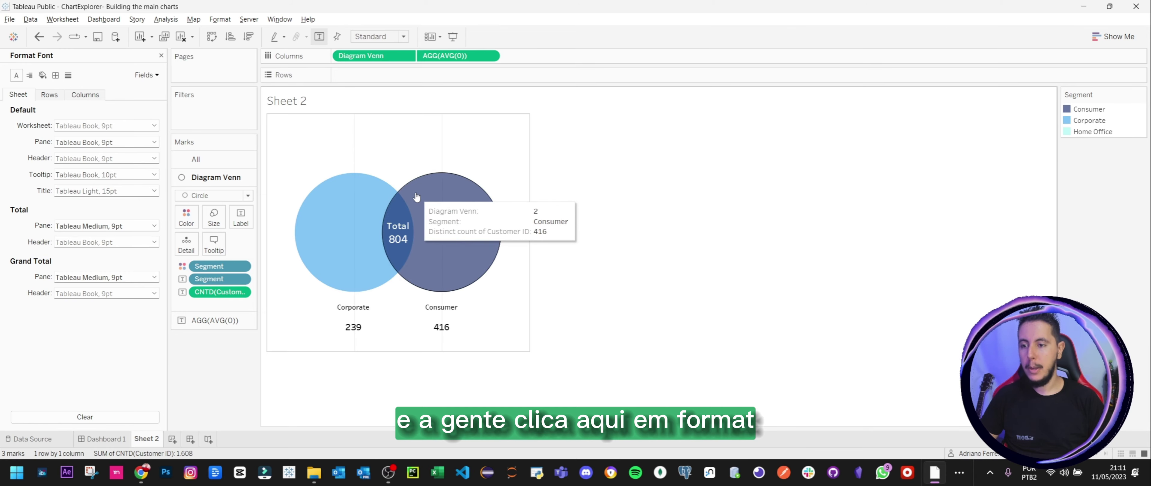
pyautogui.moveTo(170, 178); pyautogui.dragTo(190, 178)
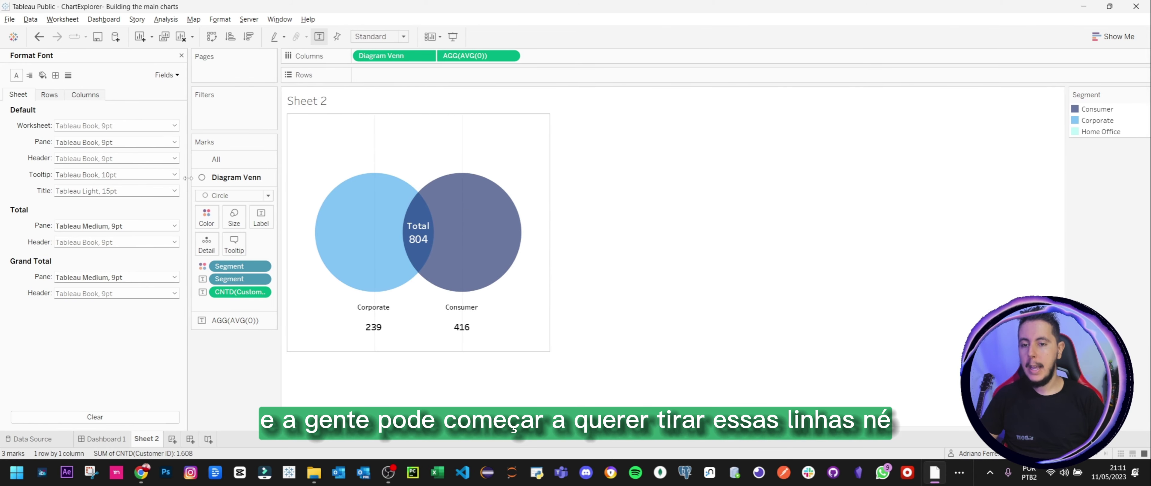
pyautogui.click(56, 75)
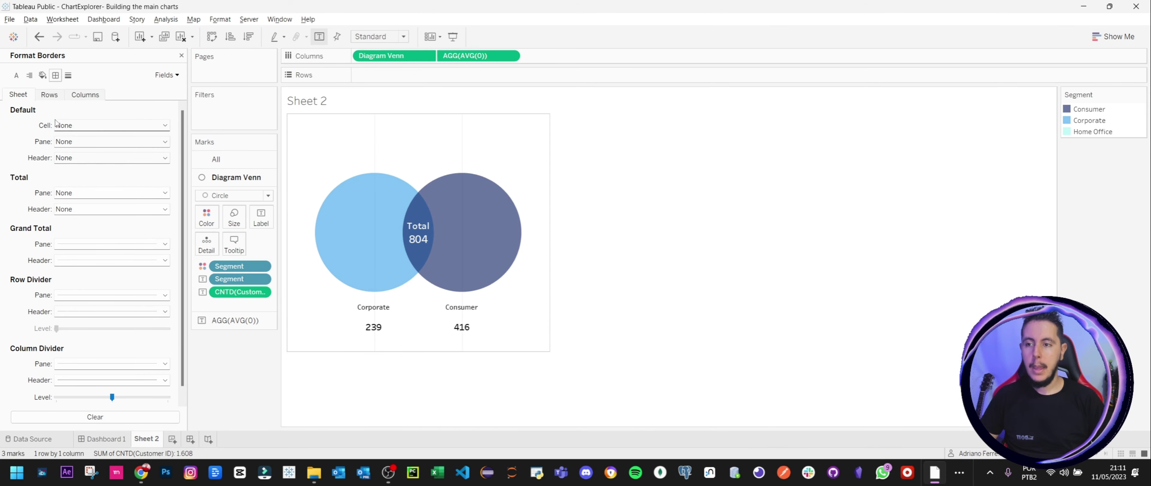
pyautogui.rightClick(417, 152)
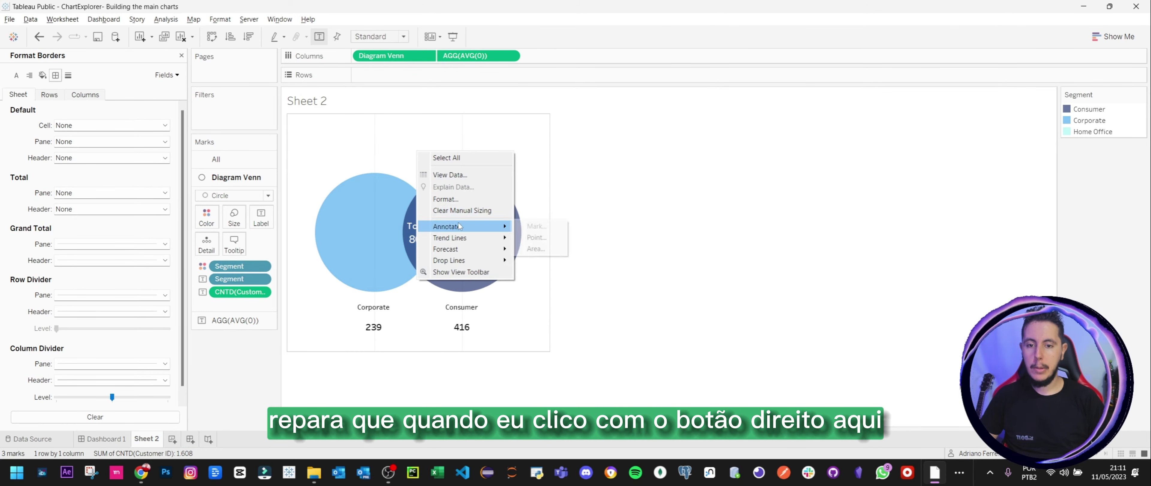
pyautogui.click(54, 79)
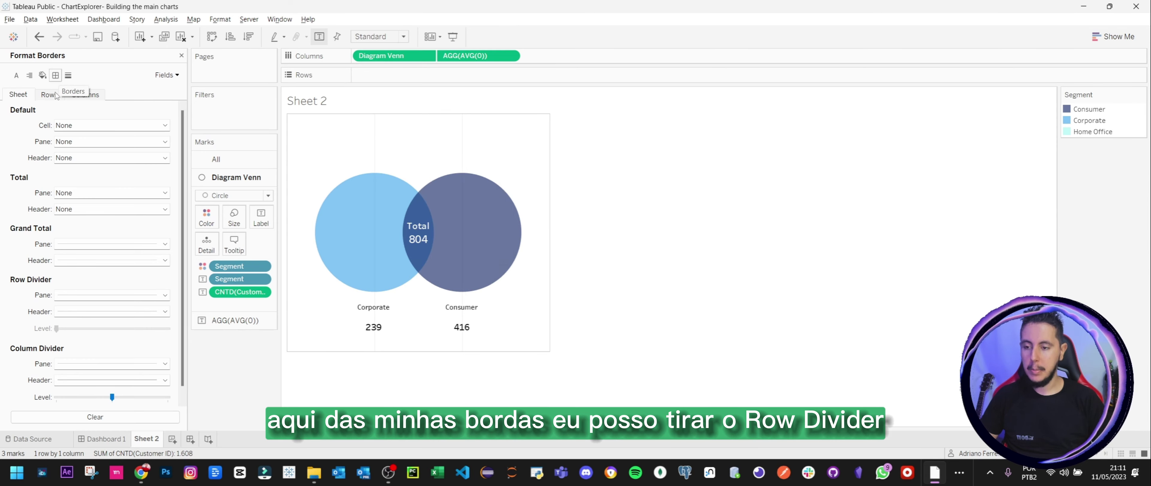
pyautogui.click(79, 300)
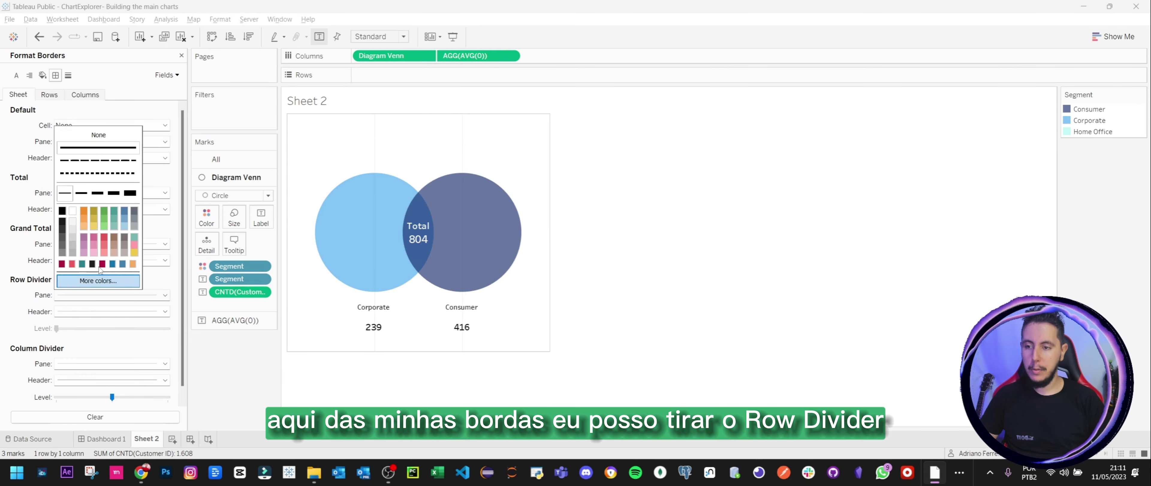
pyautogui.click(98, 134)
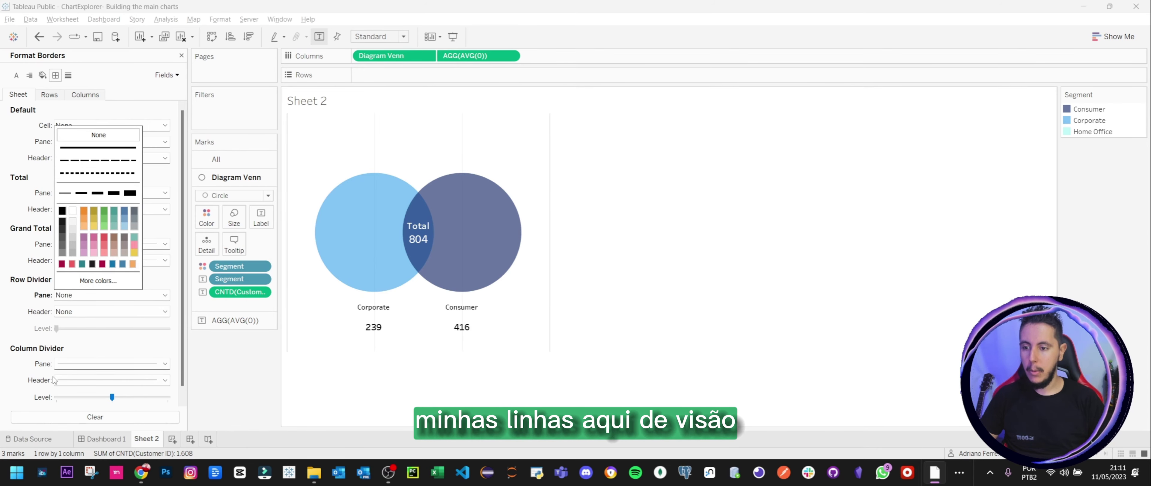
pyautogui.click(76, 366)
pyautogui.click(98, 203)
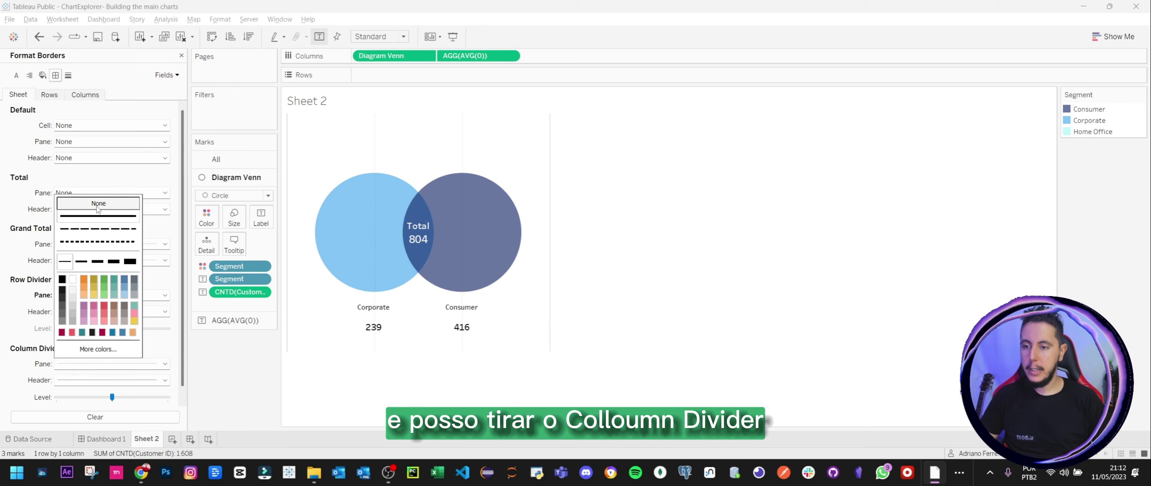
pyautogui.click(398, 137)
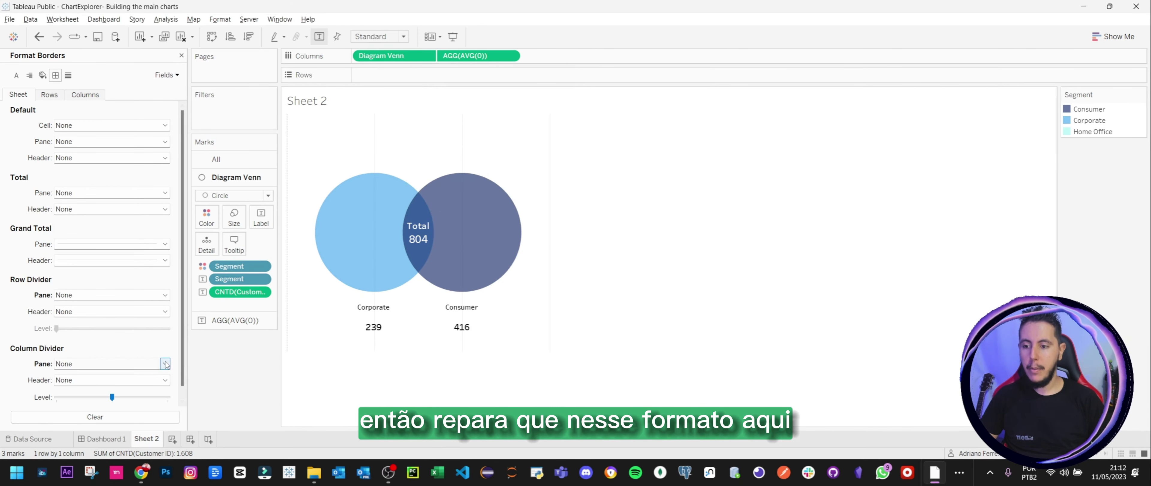
# Rename Sheet 2 as "2.0 | Diagram Venn"
pyautogui.moveTo(453, 270)
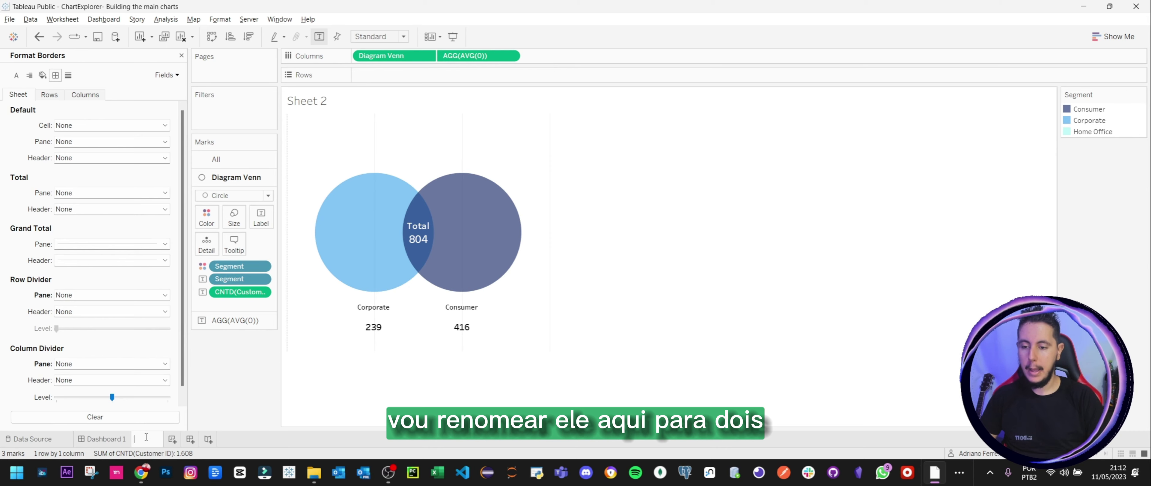
pyautogui.write('.0 Diag')
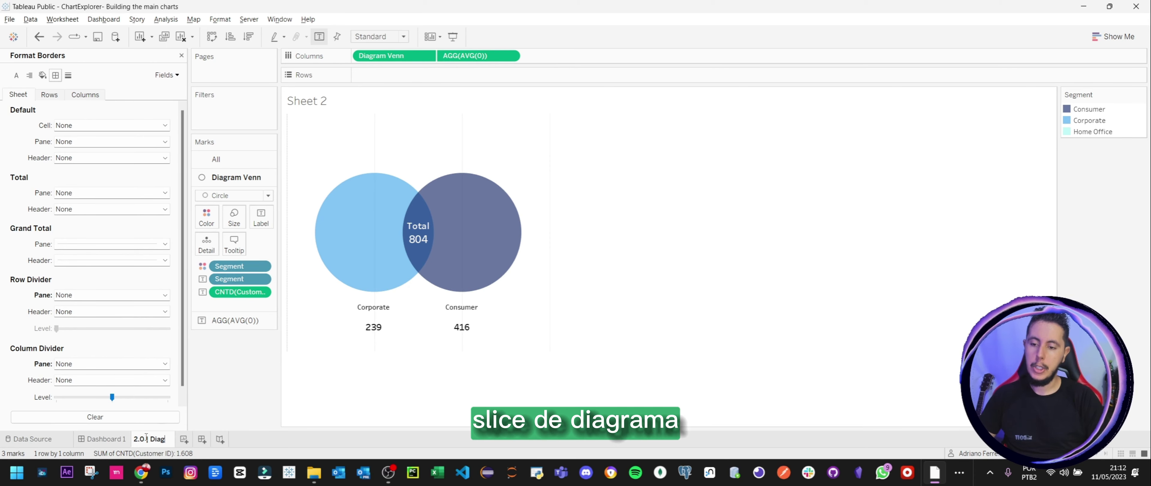
pyautogui.write(' | Diagram Venn')
pyautogui.press('Return')
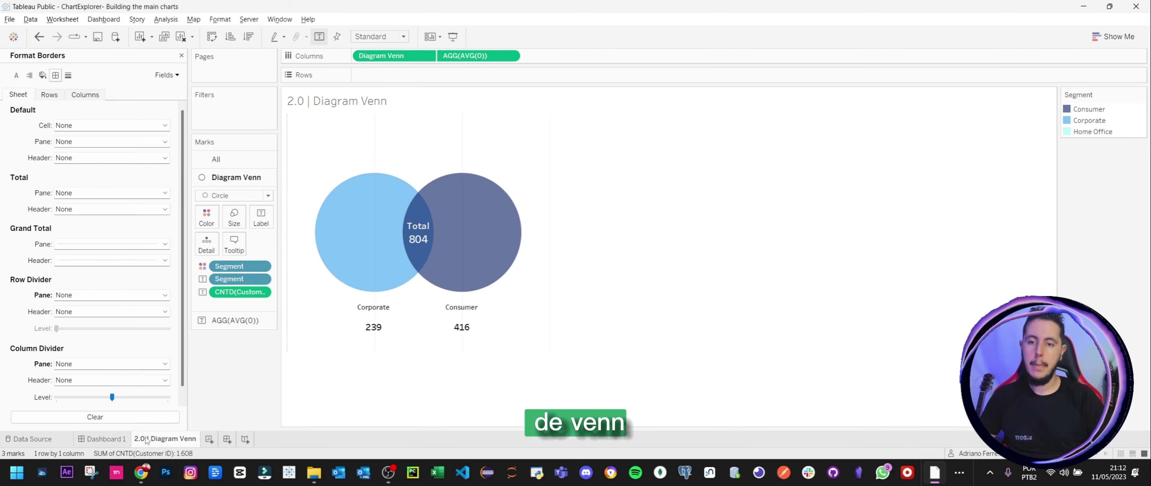
pyautogui.click(454, 39)
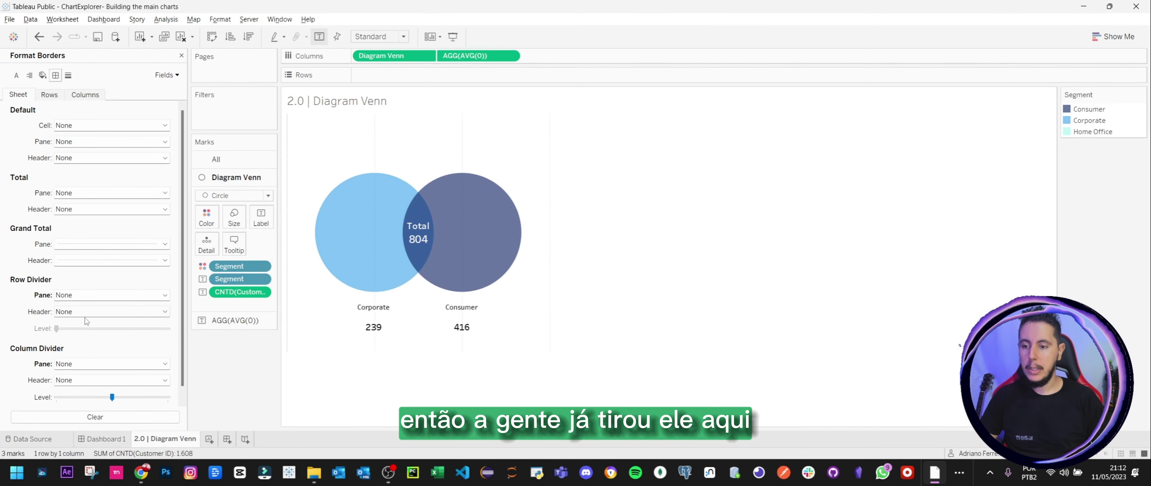
# Try the Middle Center alignment on the AVG(0) total label and return it to Bottom Center
pyautogui.moveTo(425, 239)
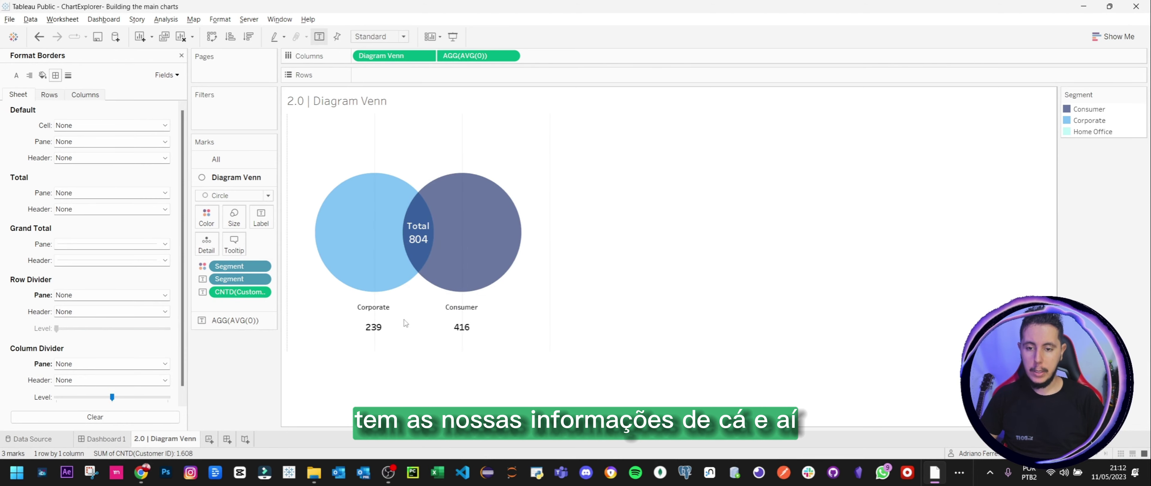
pyautogui.click(237, 321)
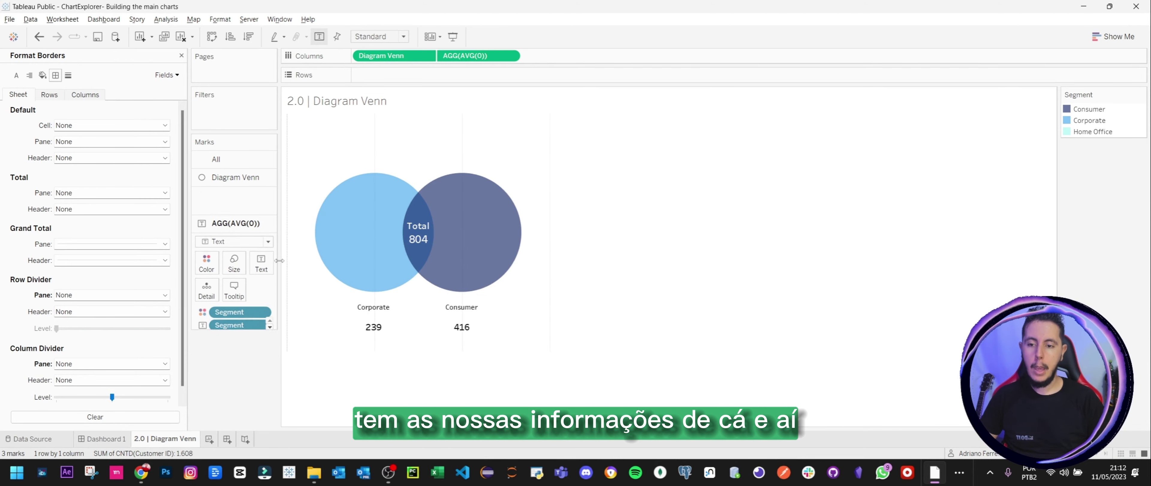
pyautogui.click(261, 235)
pyautogui.click(320, 275)
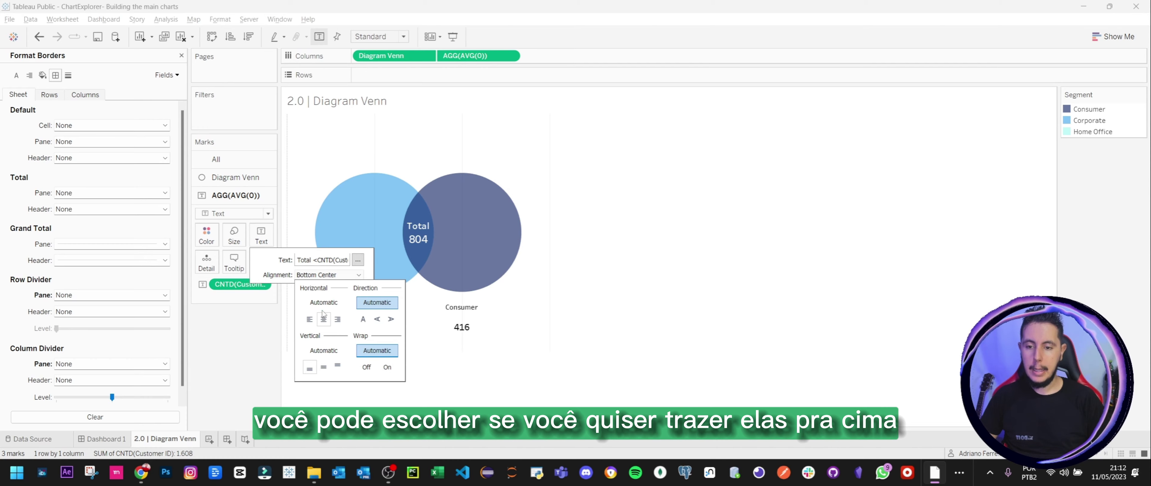
pyautogui.click(327, 371)
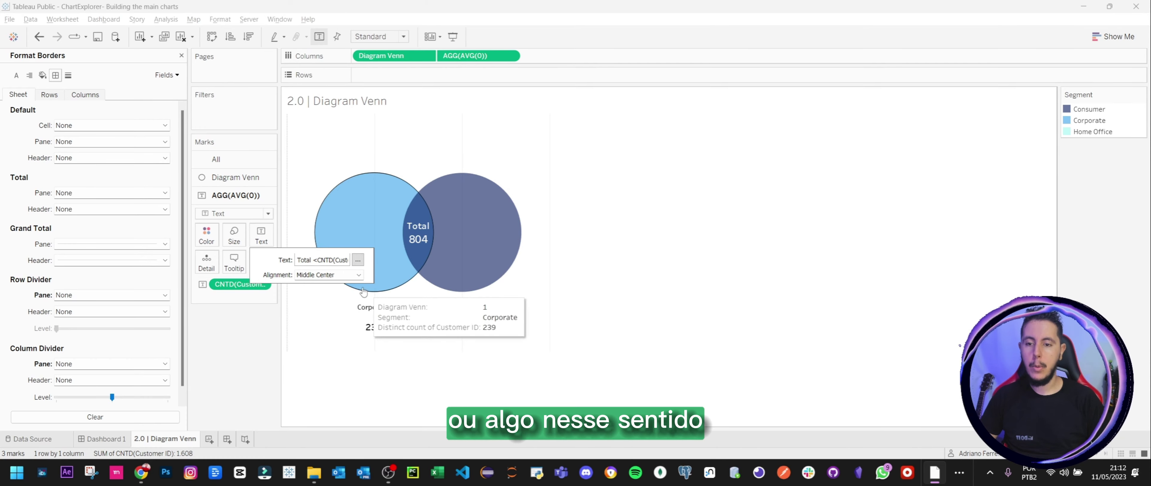
pyautogui.click(320, 274)
pyautogui.click(343, 371)
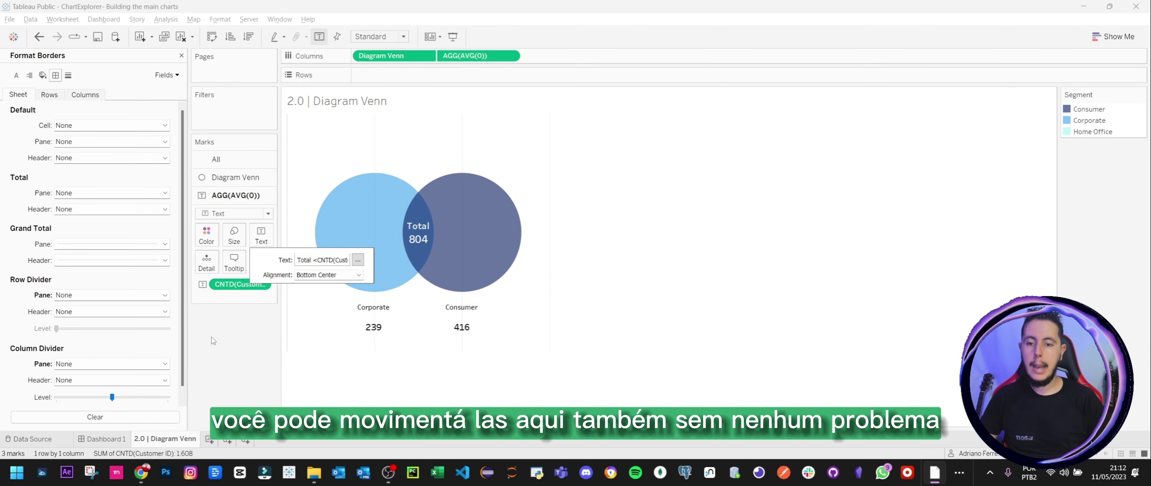
pyautogui.click(204, 342)
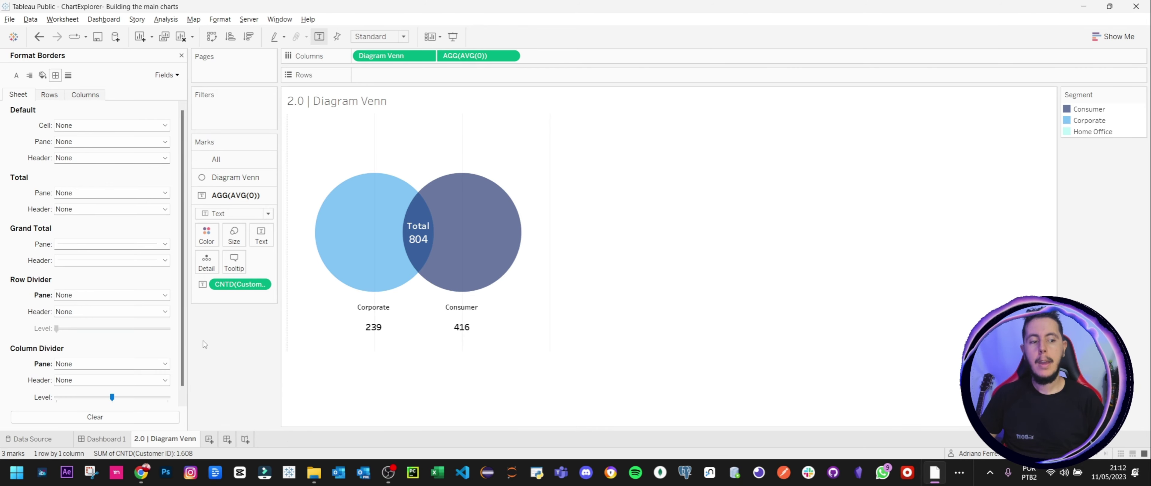